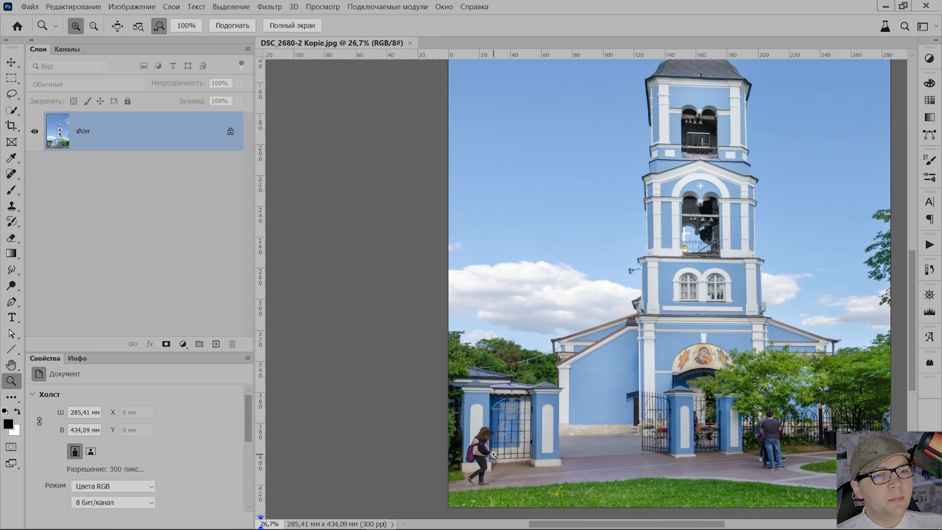
- Draw a loose freehand Lasso selection around the walking woman with the backpack beside the left gate pillar
drag(469, 356, 535, 391)
scroll(535, 392, down, 9)
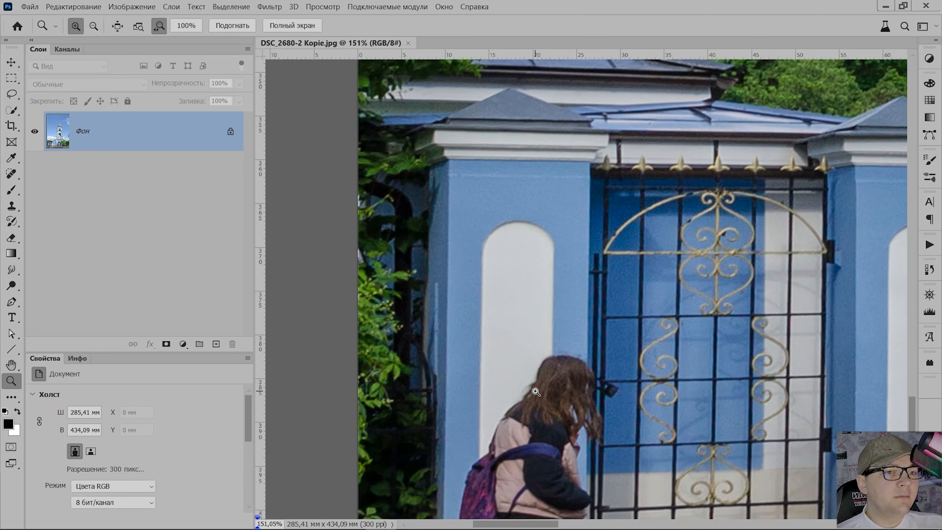
scroll(536, 391, up, 1)
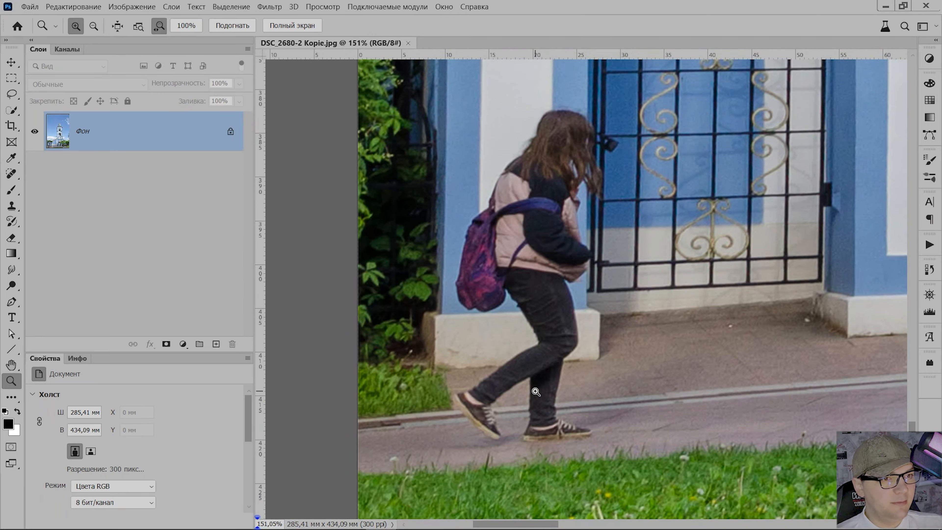
scroll(536, 392, down, 2)
scroll(535, 391, up, 1)
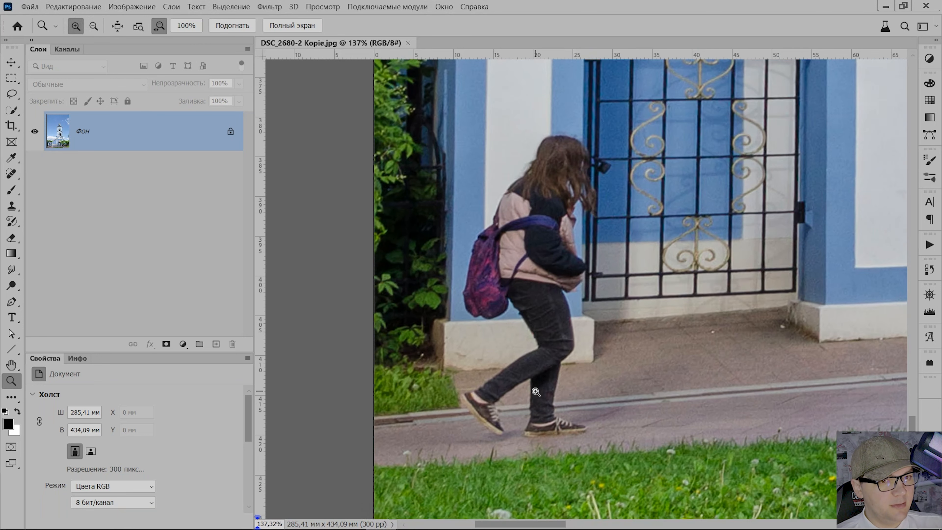
scroll(536, 391, right, 5)
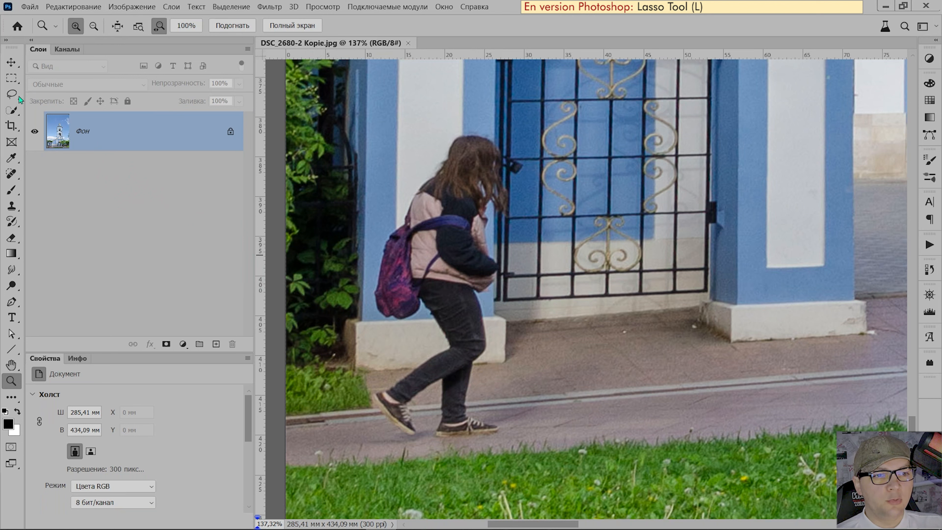
click(11, 95)
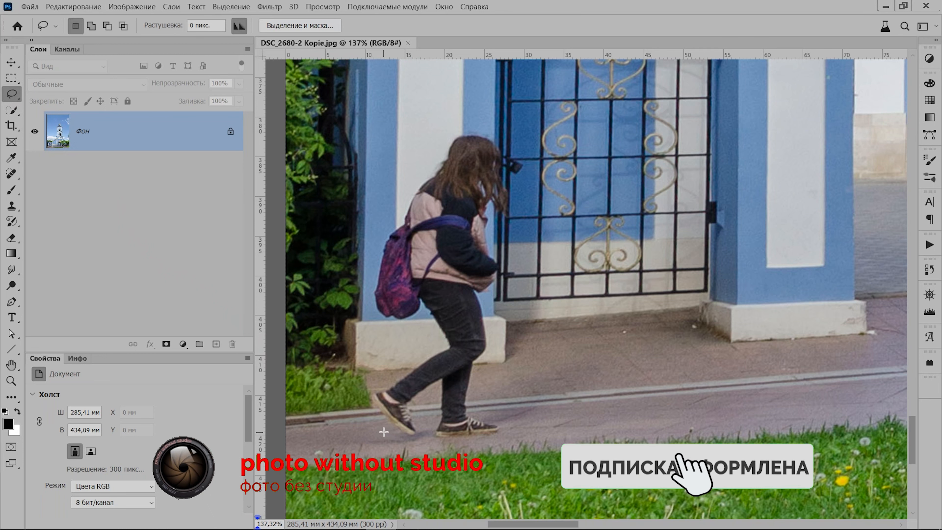
mouse_move(385, 433)
mouse_down()
mouse_move(363, 443)
mouse_move(503, 433)
mouse_move(478, 399)
mouse_move(496, 334)
mouse_move(486, 304)
mouse_move(504, 277)
mouse_move(494, 224)
mouse_move(508, 222)
mouse_move(508, 178)
mouse_move(527, 163)
mouse_move(469, 125)
mouse_move(426, 160)
mouse_move(384, 228)
mouse_move(371, 316)
mouse_move(430, 332)
mouse_move(370, 402)
mouse_move(383, 431)
mouse_up()
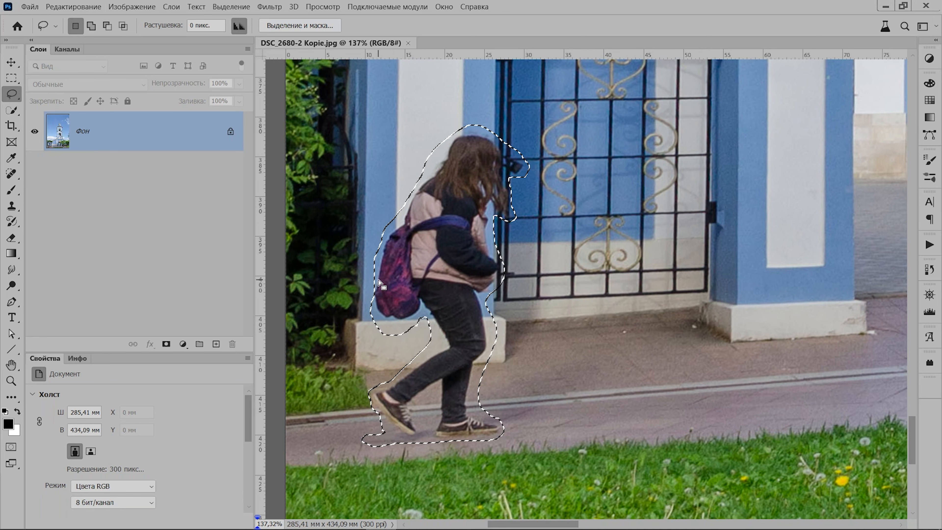
key(shift)
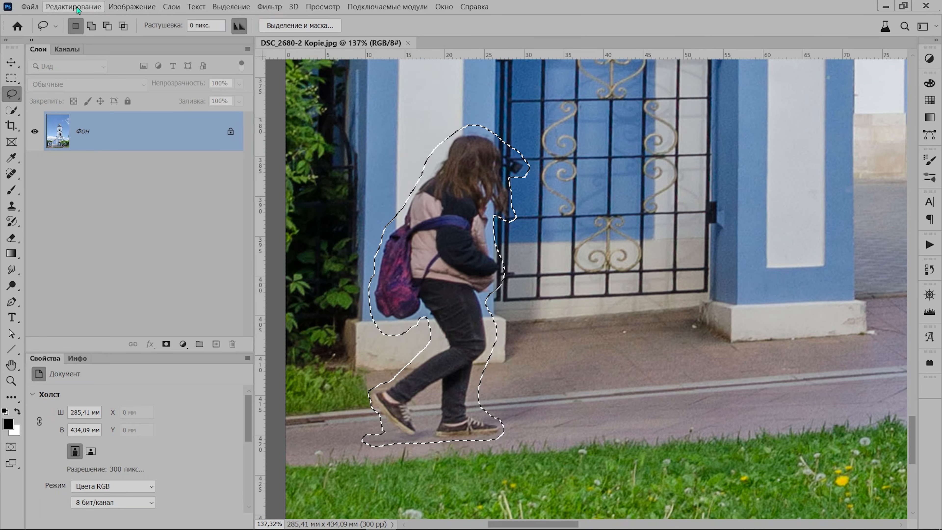
- Start Content-Aware Fill on the selection with a rectangular (Прямоугольная) sampling area and very high (Очень высокий) colour adaptation
click(74, 7)
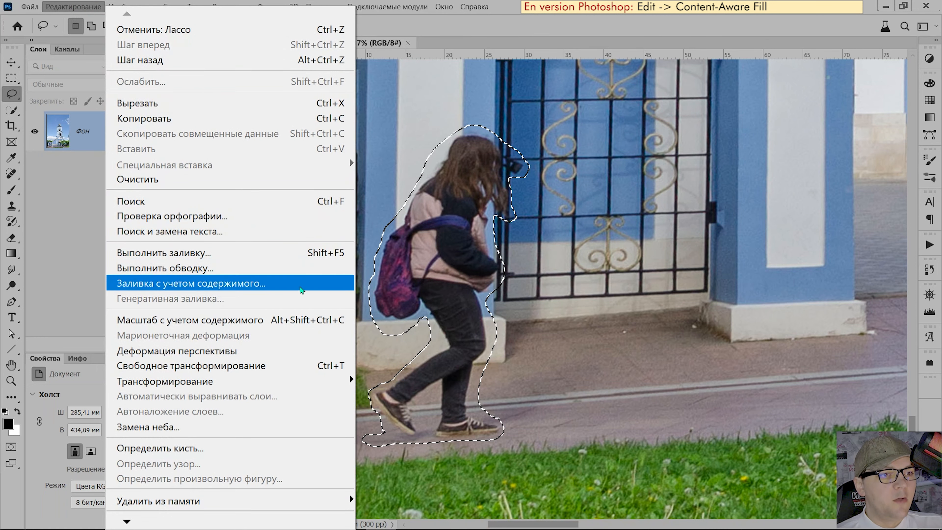
click(302, 289)
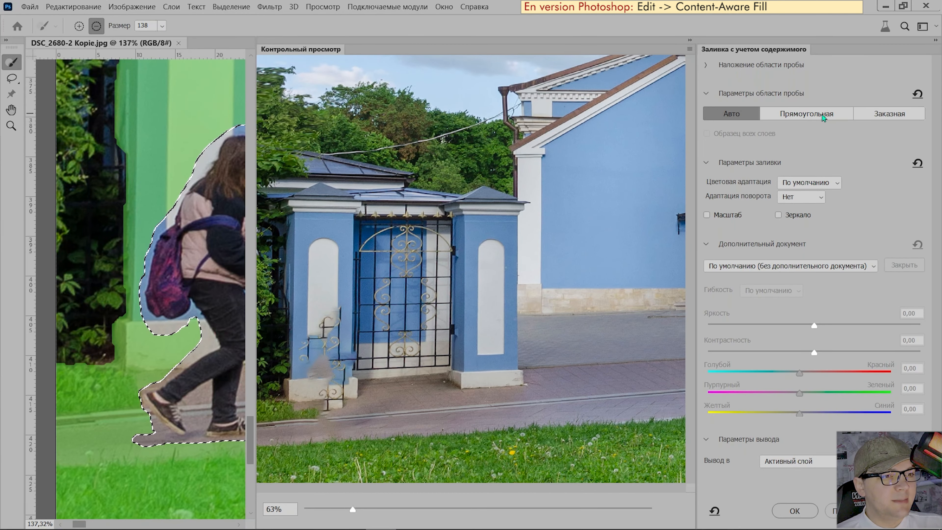
click(817, 114)
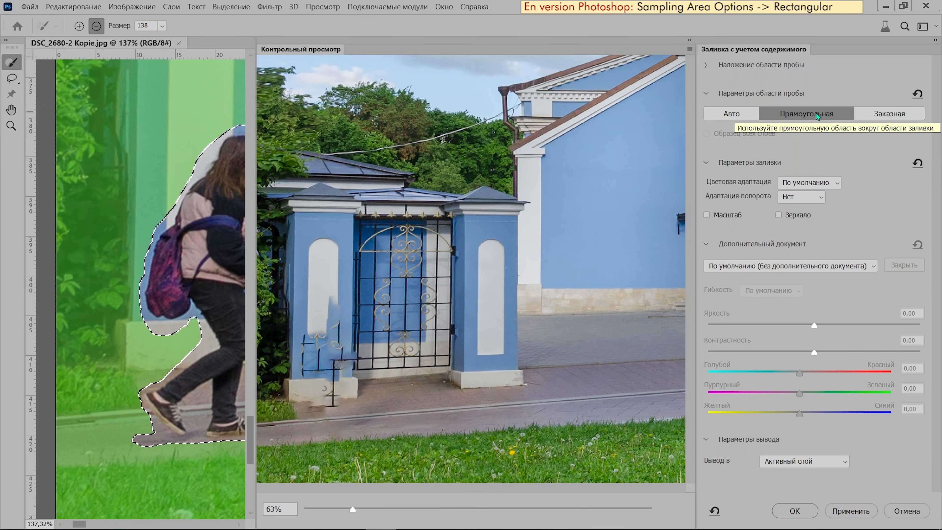
click(837, 184)
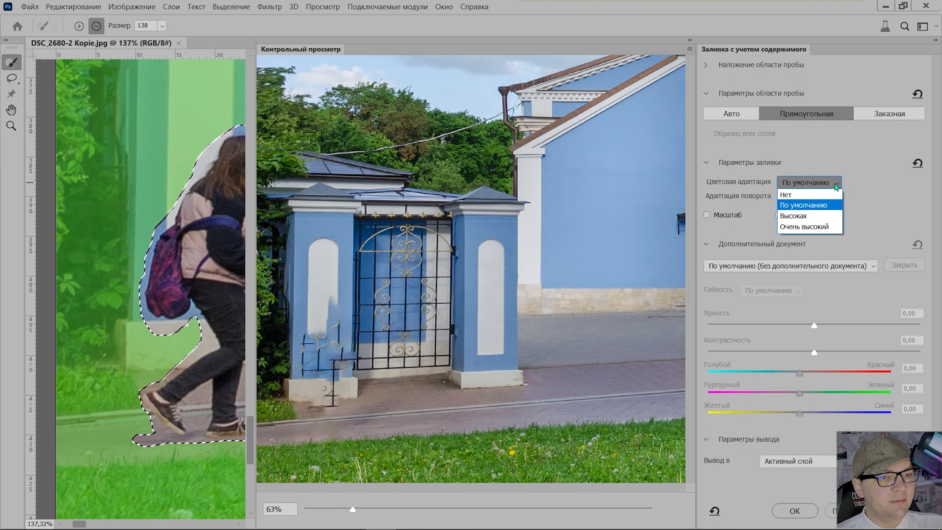
click(823, 227)
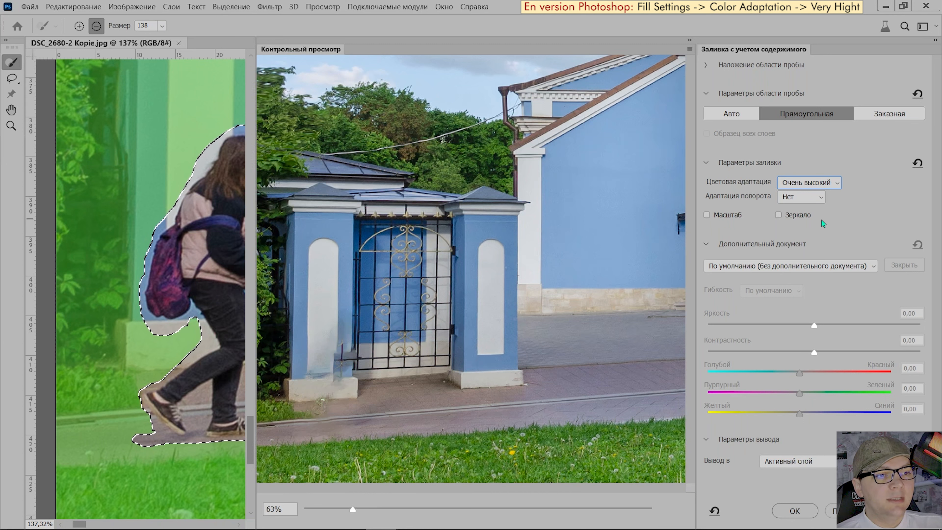
- Keep rotation adaptation at none (Нет) and enable both Mirror (Зеркало) and Scale (Масштаб) for the fill
click(803, 197)
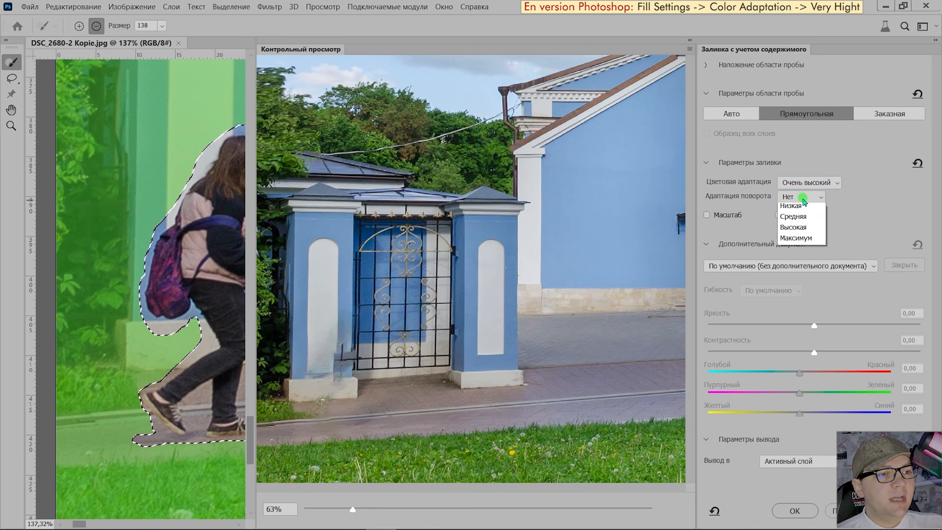
click(835, 207)
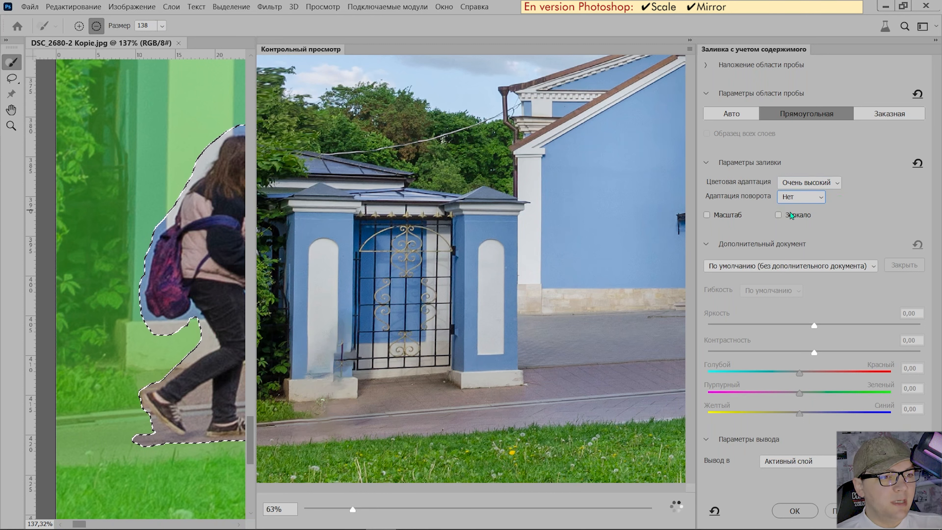
click(779, 215)
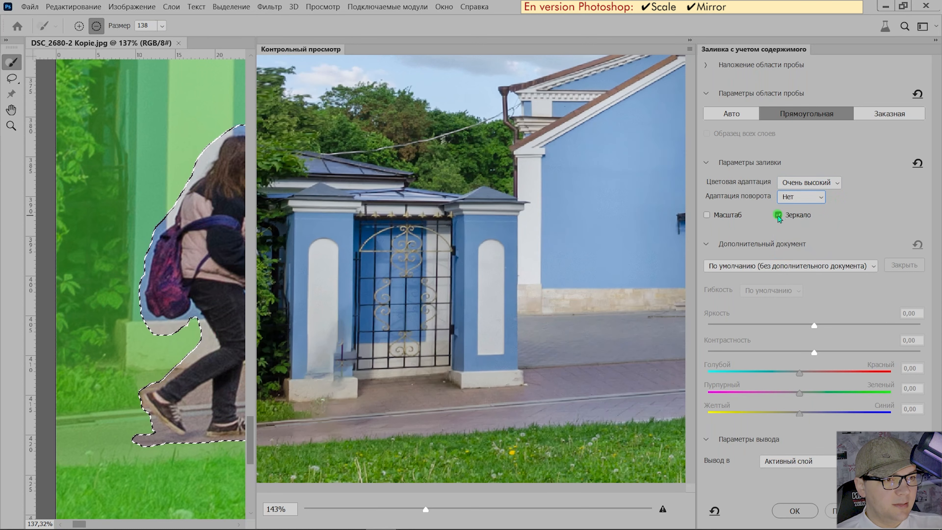
click(707, 215)
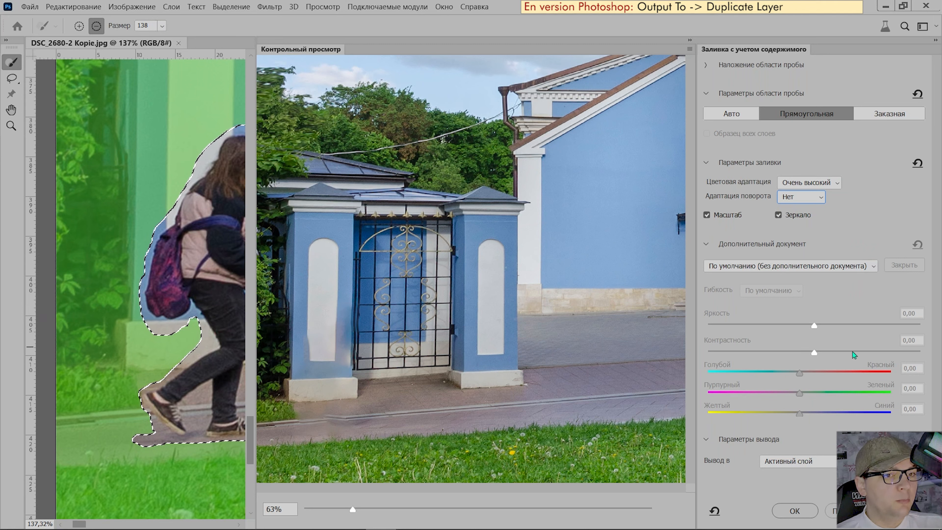
- Output the fill to a duplicate layer (Создать дубликат слоя), apply it and deselect the area
click(837, 462)
click(837, 484)
click(836, 464)
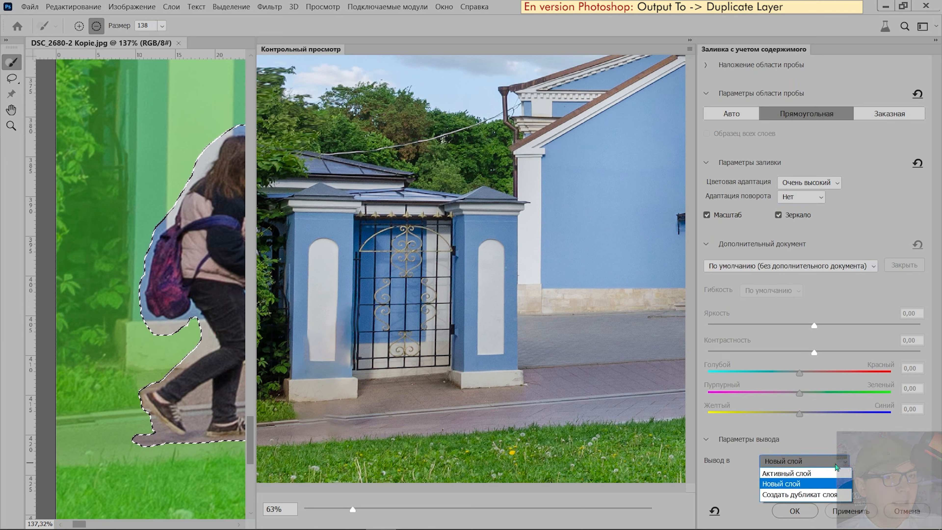
click(776, 495)
click(804, 511)
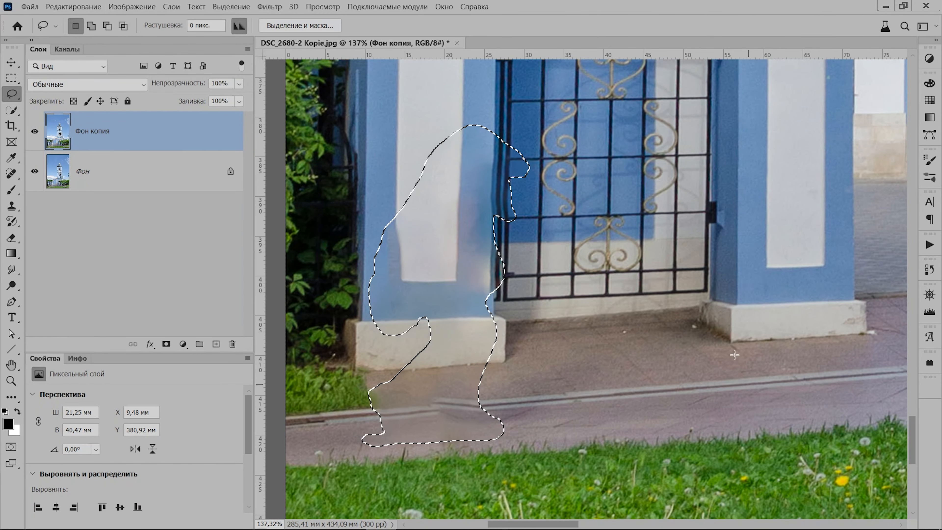
click(636, 314)
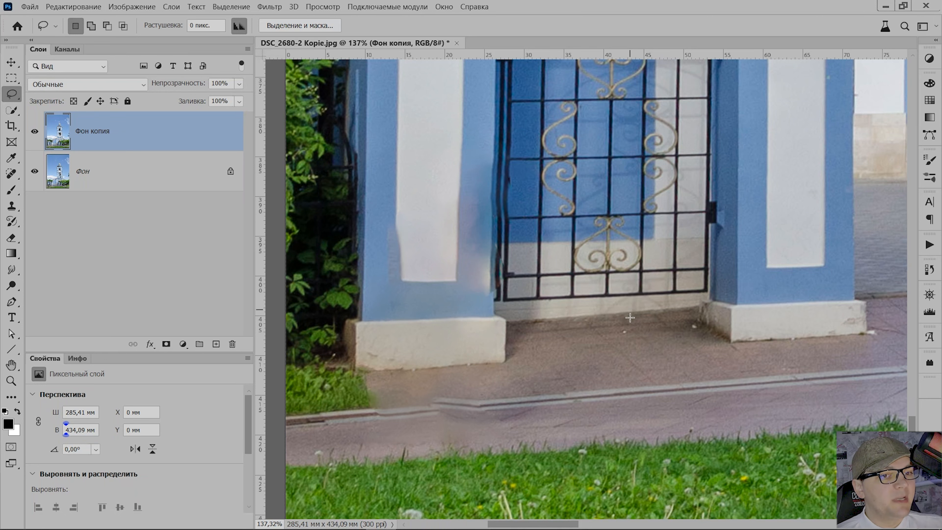
- Open the Vanishing Point filter (Исправление перспективы) on the duplicated, filled layer
scroll(640, 352, down, 3)
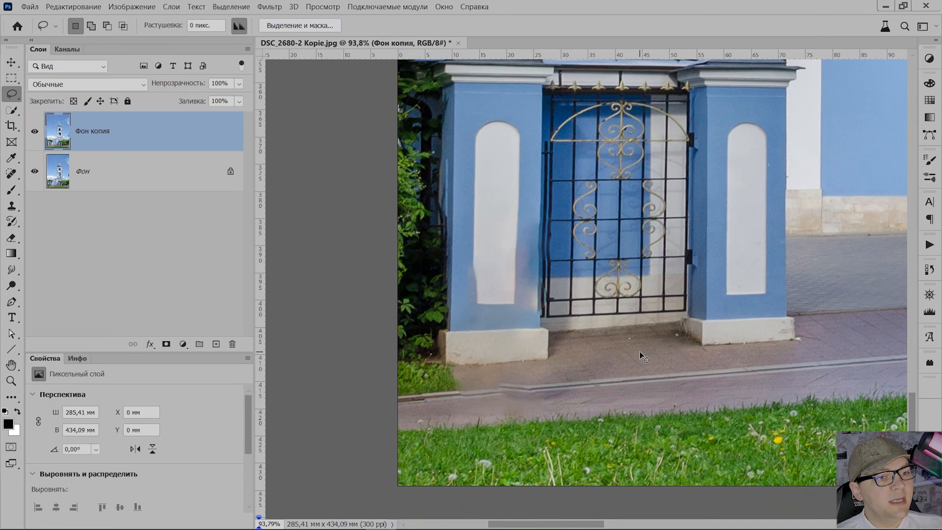
scroll(640, 352, right, 3)
scroll(639, 351, right, 1)
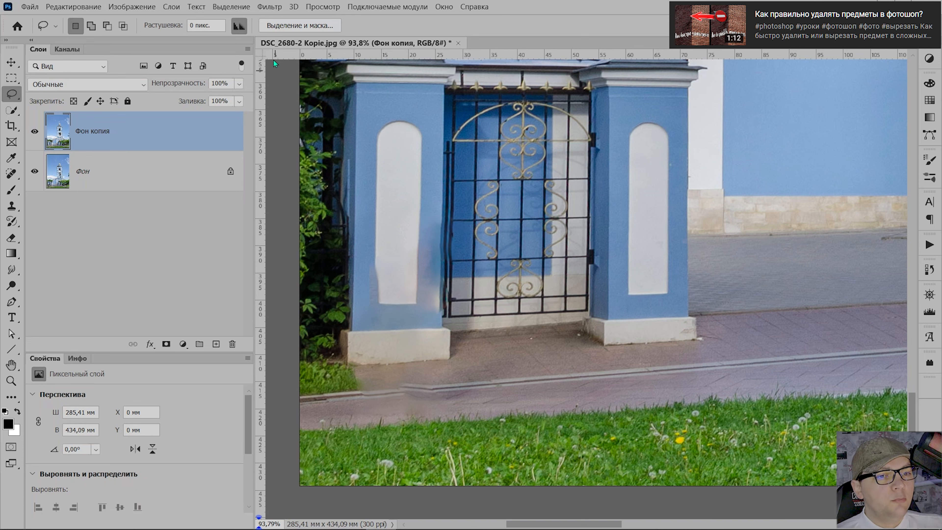
click(270, 7)
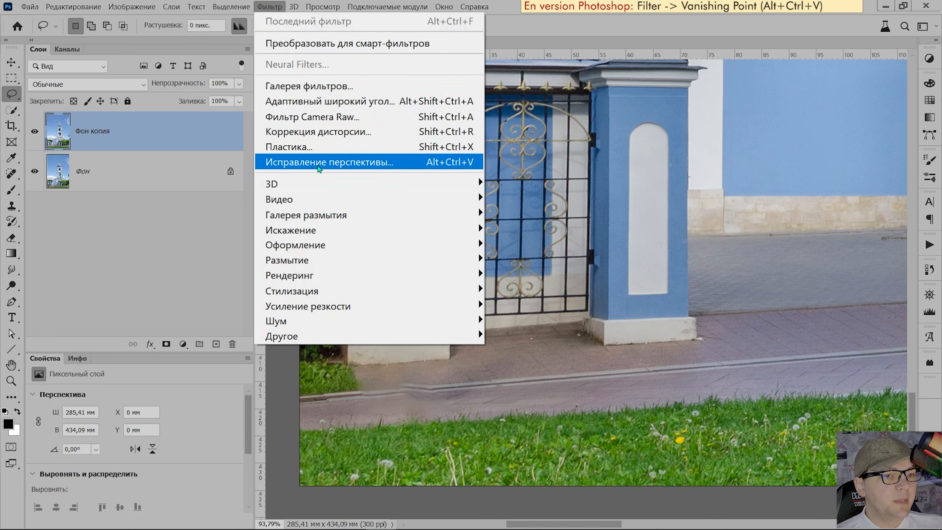
click(319, 163)
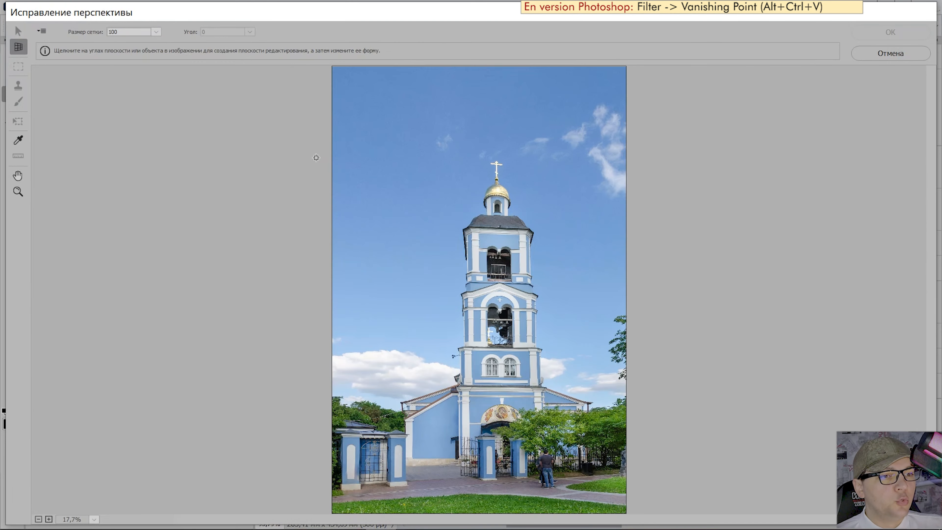
- Create a four-corner perspective plane on the paved path by the kerb and extend it past the left pillar and towards the gate
click(17, 195)
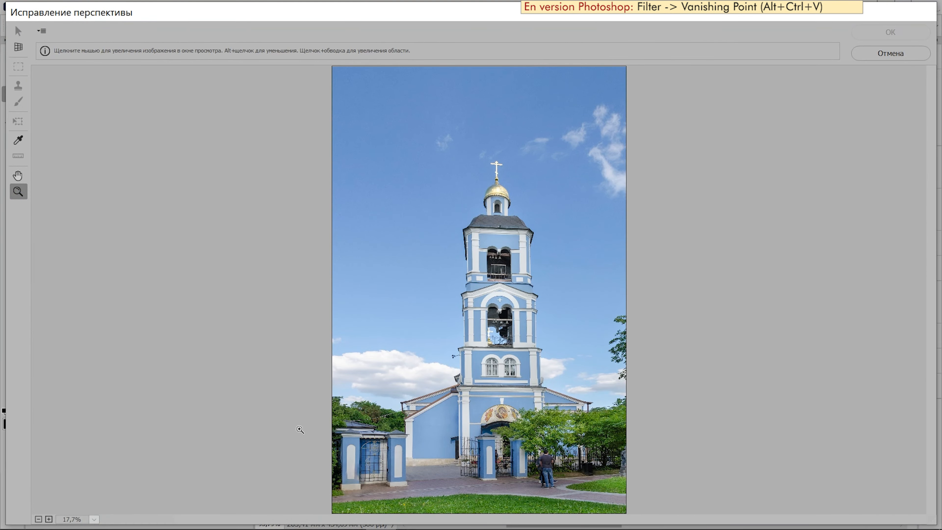
drag(299, 430, 527, 521)
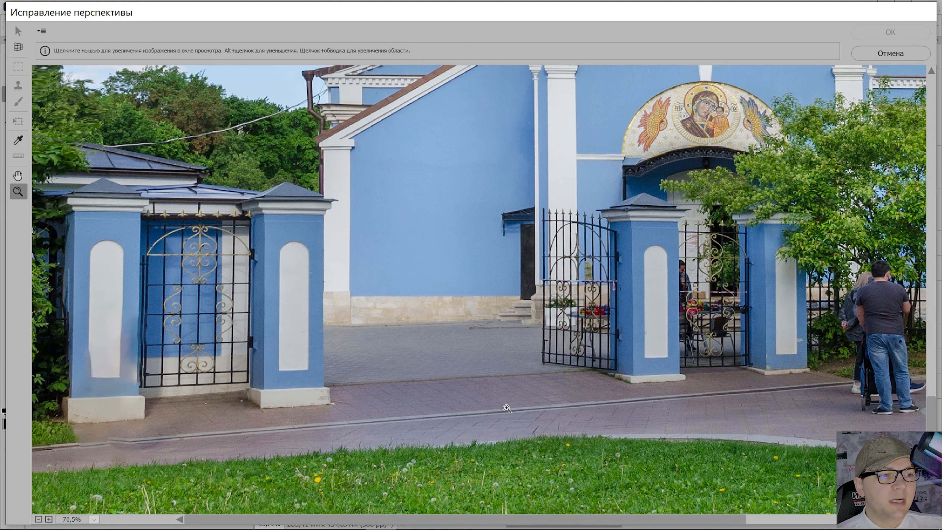
click(21, 47)
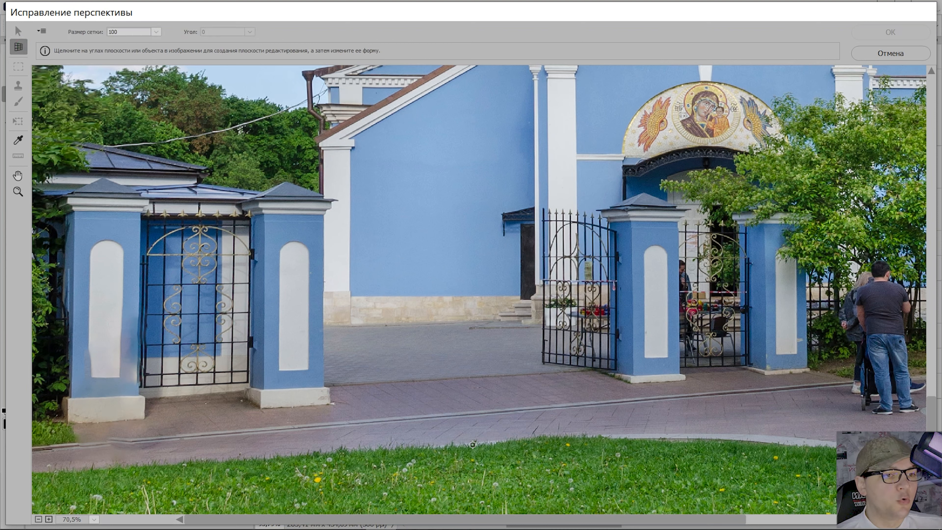
click(512, 410)
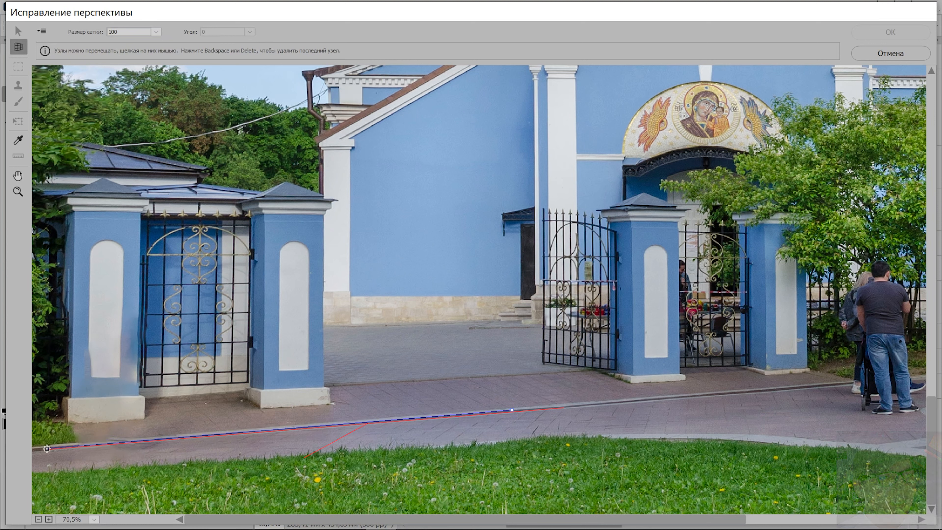
click(356, 423)
click(300, 455)
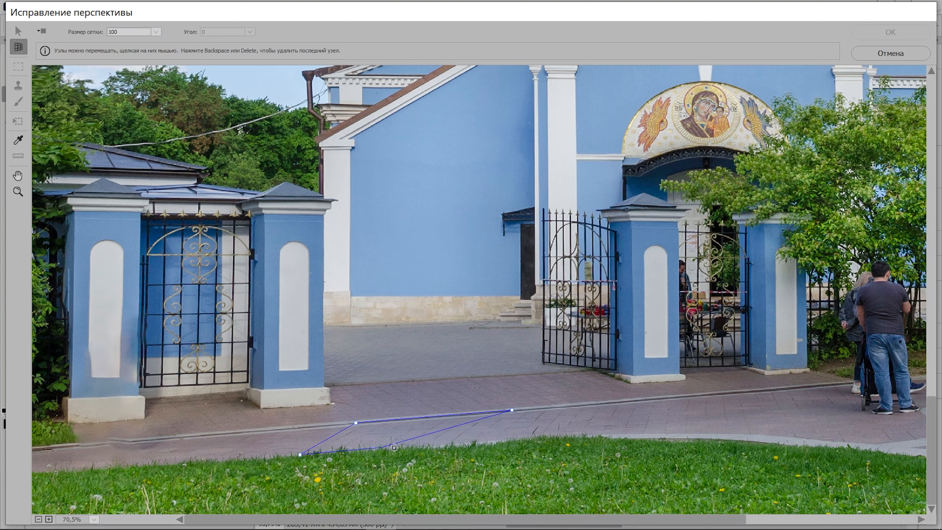
click(471, 442)
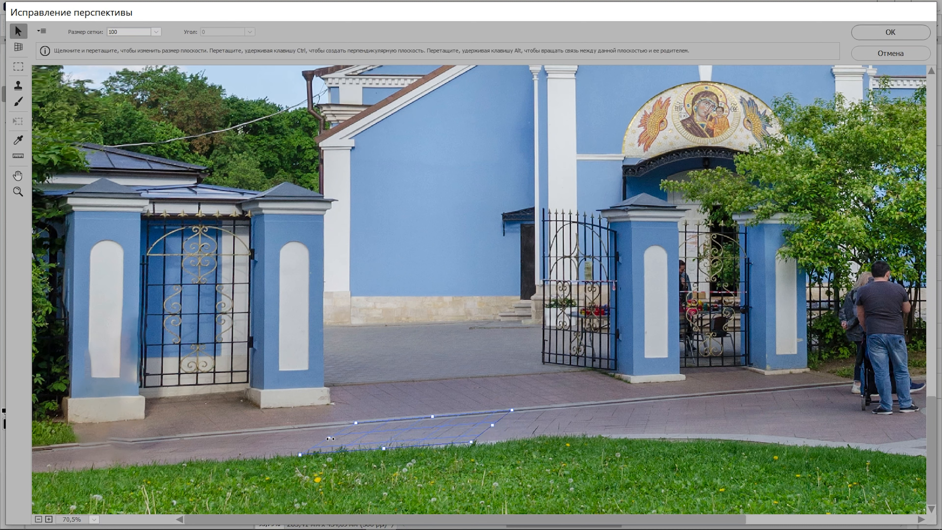
drag(329, 438, 26, 451)
drag(269, 430, 276, 412)
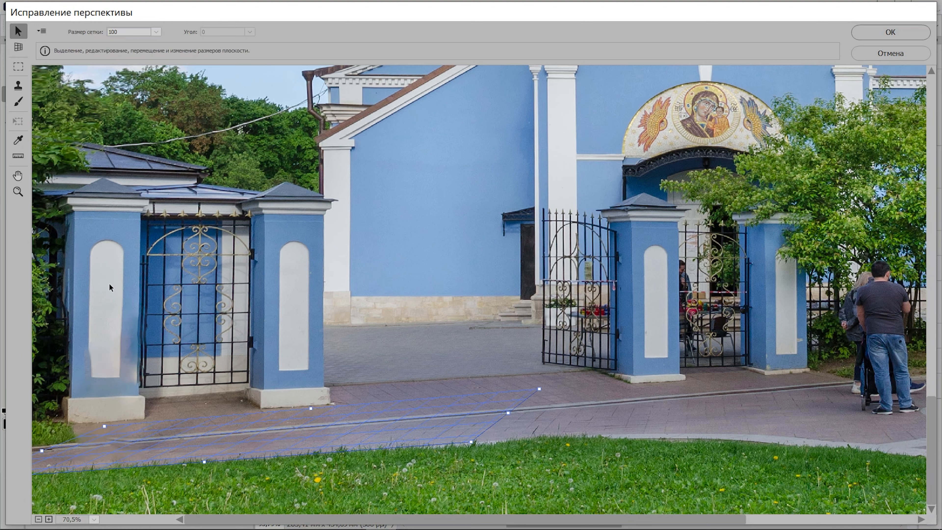
- Activate the Stamp tool and sample an undamaged stretch of the kerb beyond the smeared section
click(21, 195)
drag(123, 451, 179, 467)
scroll(185, 467, down, 5)
scroll(215, 282, up, 4)
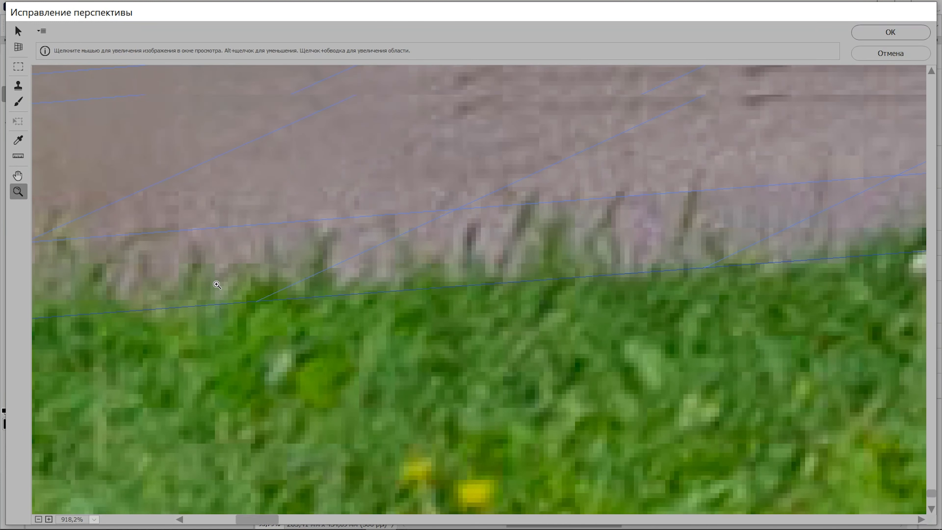
alt+click(215, 282)
alt+click(220, 250)
alt+click(237, 237)
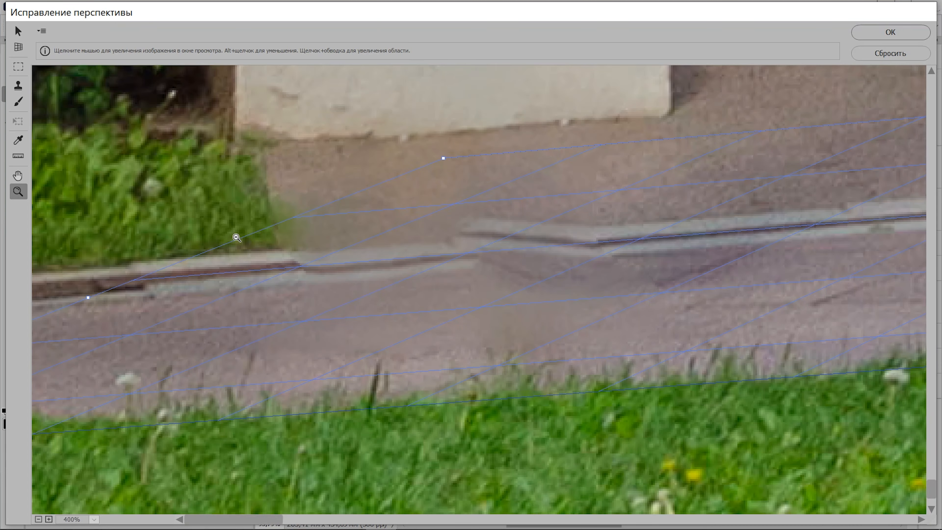
alt+click(236, 238)
alt+click(328, 293)
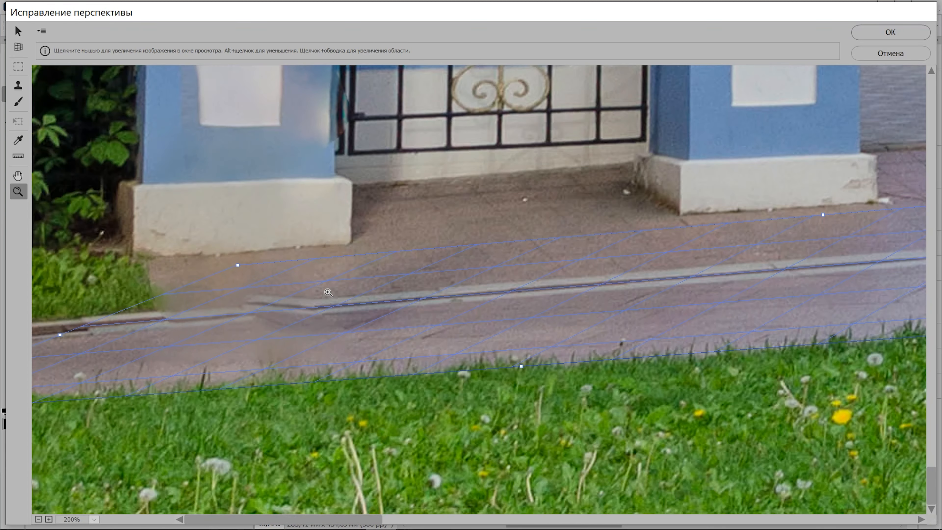
click(18, 85)
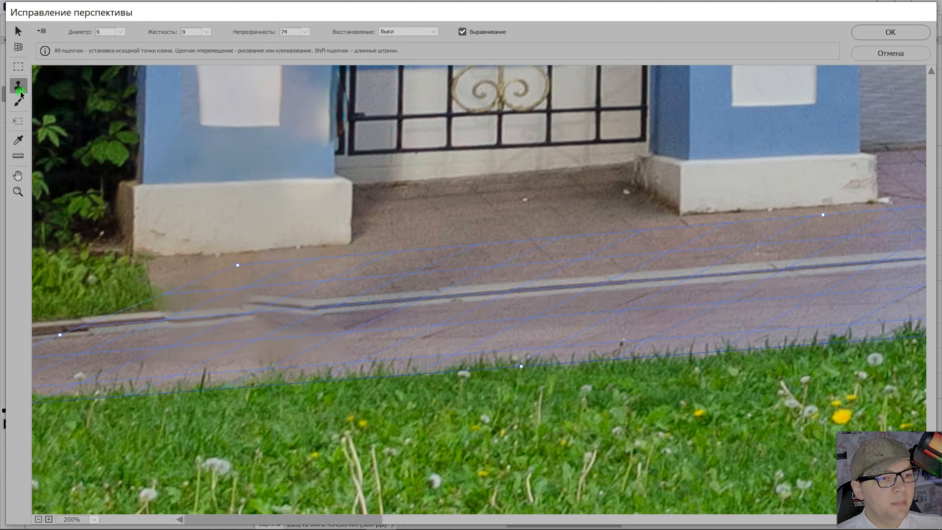
key(alt)
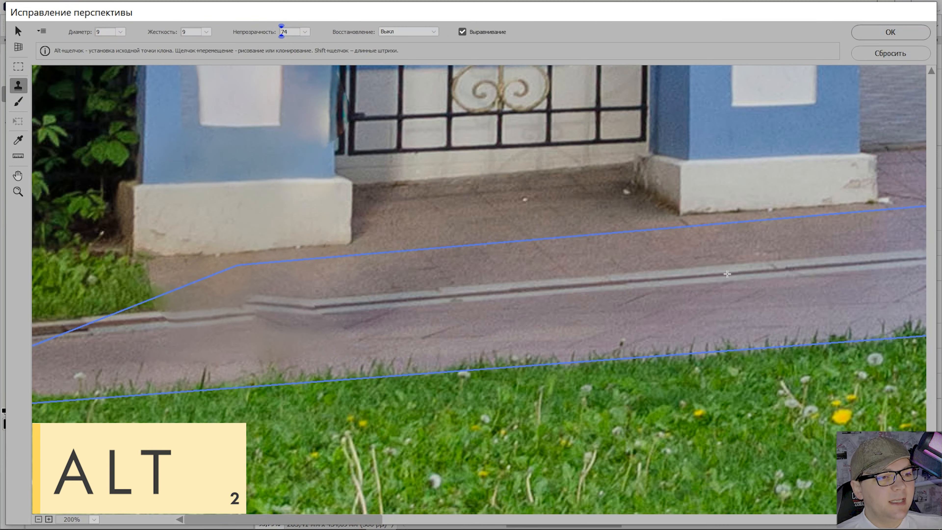
alt+click(594, 299)
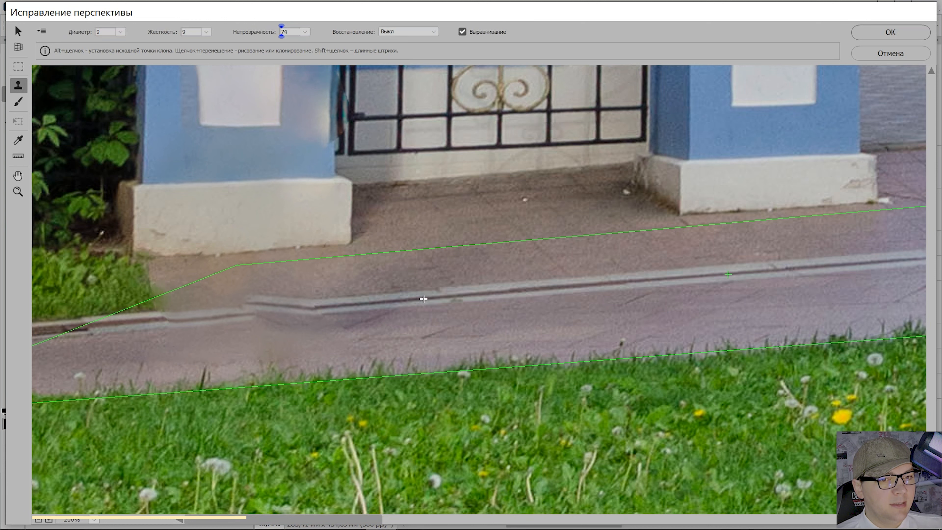
- Set the stamp hardness (Жесткость) to 41 and the diameter (Диаметр) to 77
click(207, 33)
click(170, 48)
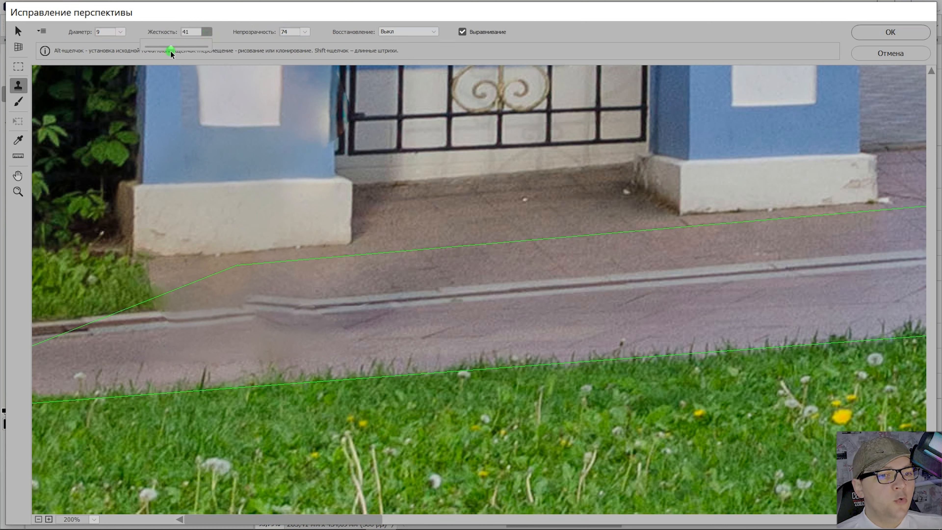
click(120, 32)
click(66, 47)
click(70, 48)
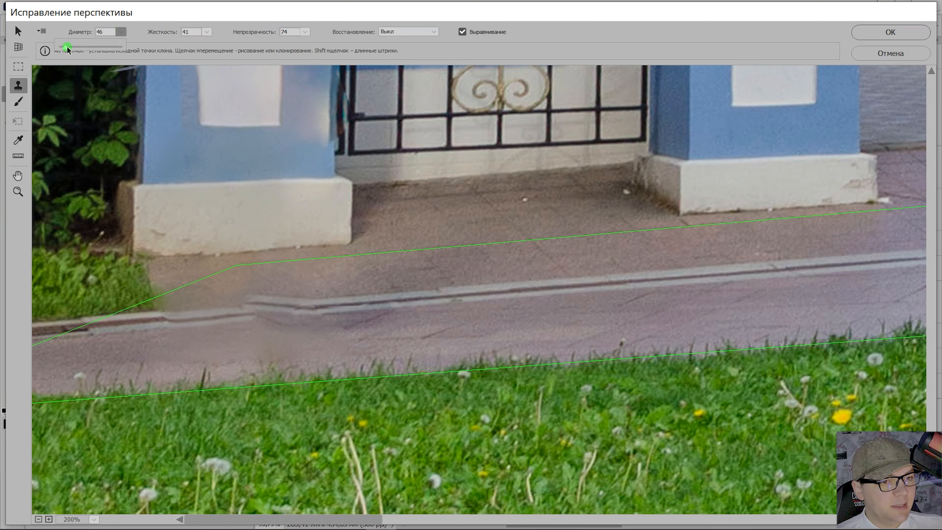
- Clone clean kerb and paving from farther along the path over the smeared kerb and pavement near the left pillar
alt+click(713, 275)
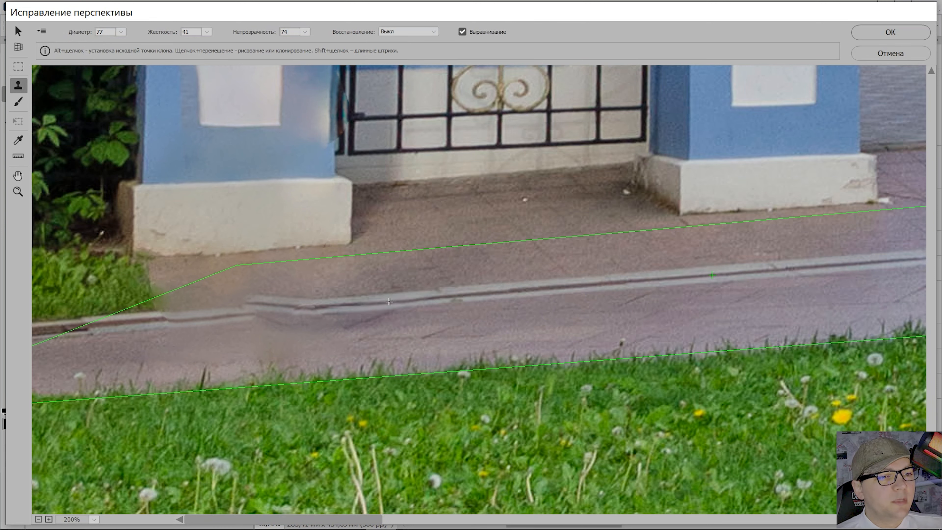
mouse_move(395, 300)
mouse_down()
mouse_move(232, 322)
mouse_move(270, 299)
mouse_move(193, 313)
mouse_move(390, 327)
mouse_move(358, 315)
mouse_move(309, 316)
mouse_up()
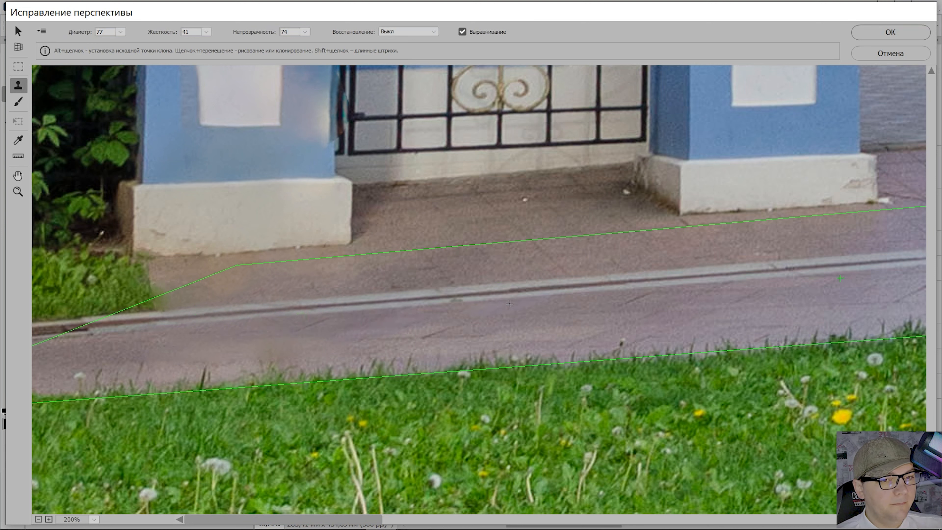
mouse_move(289, 338)
mouse_down()
mouse_move(255, 347)
mouse_move(241, 334)
mouse_move(223, 355)
mouse_move(204, 348)
mouse_move(319, 342)
mouse_up()
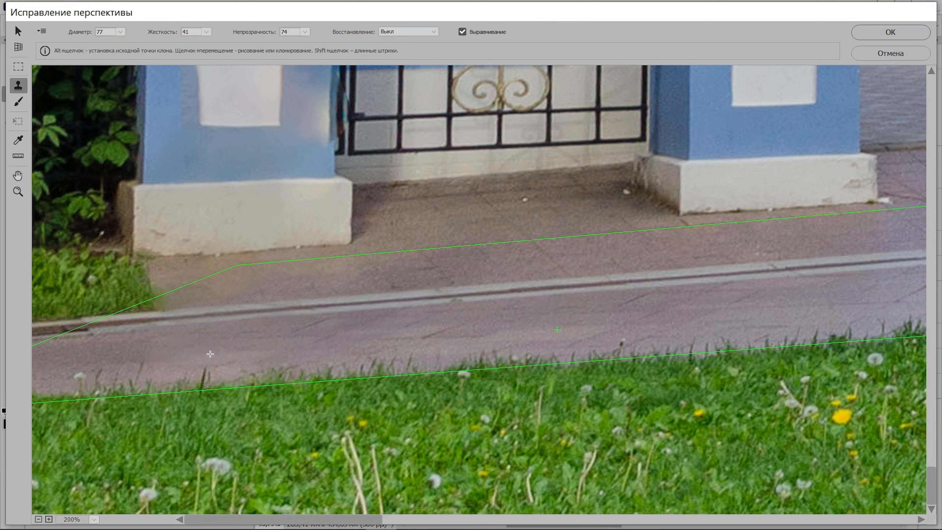
mouse_move(138, 351)
mouse_down()
mouse_move(173, 351)
mouse_move(181, 339)
mouse_move(157, 341)
mouse_up()
key(alt)
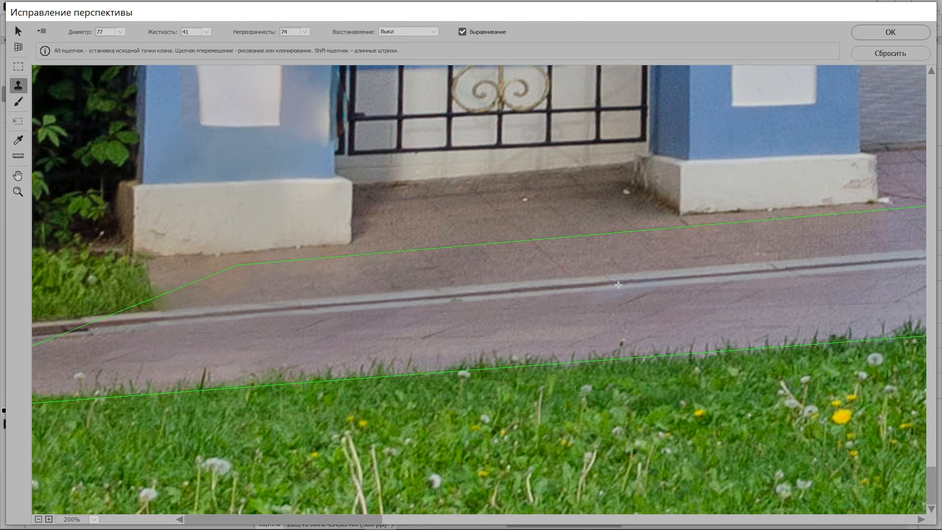
alt+click(580, 285)
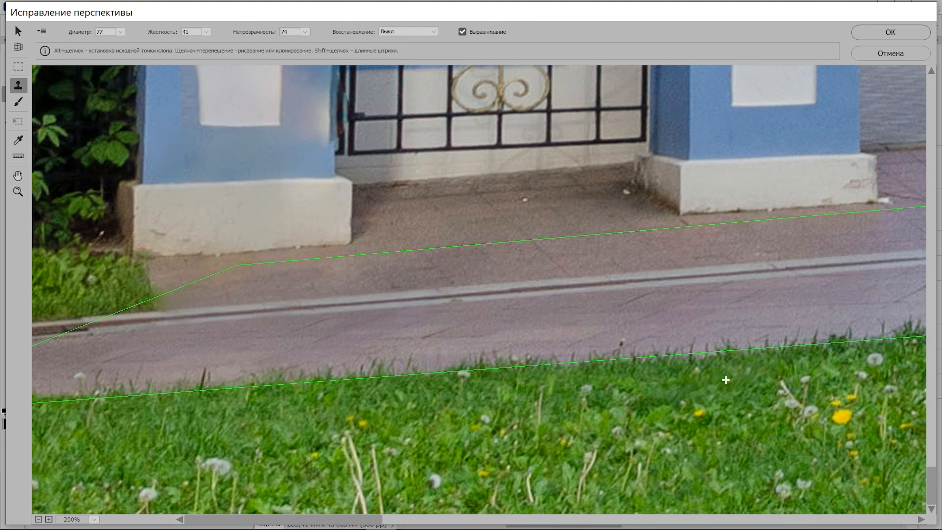
- Create a four-corner perspective plane across the fronts of the two left pillars and the gate between them
scroll(726, 381, up, 5)
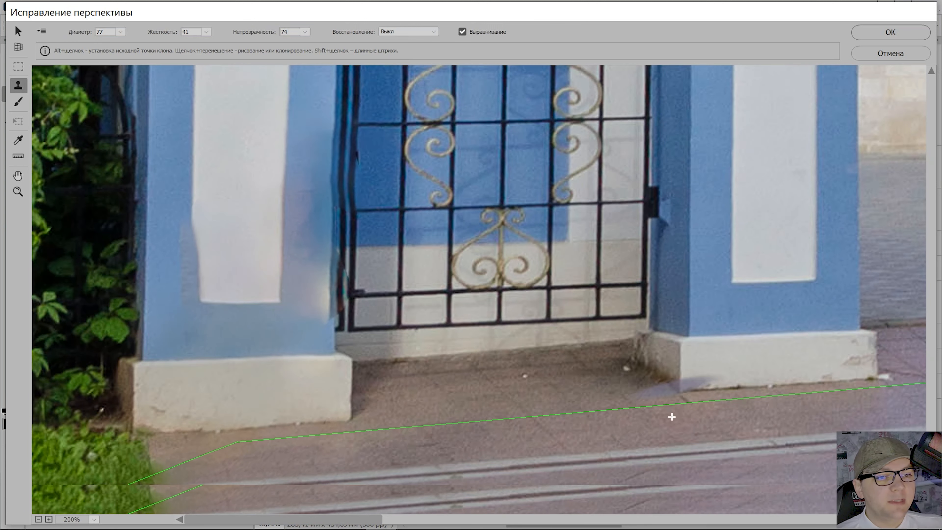
scroll(672, 416, down, 2)
scroll(671, 417, down, 2)
scroll(672, 417, up, 2)
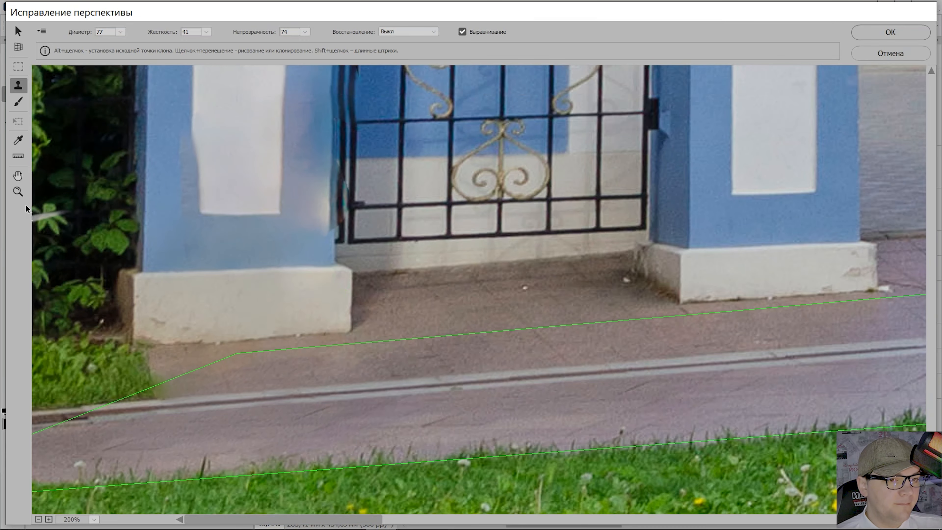
click(19, 193)
key(alt)
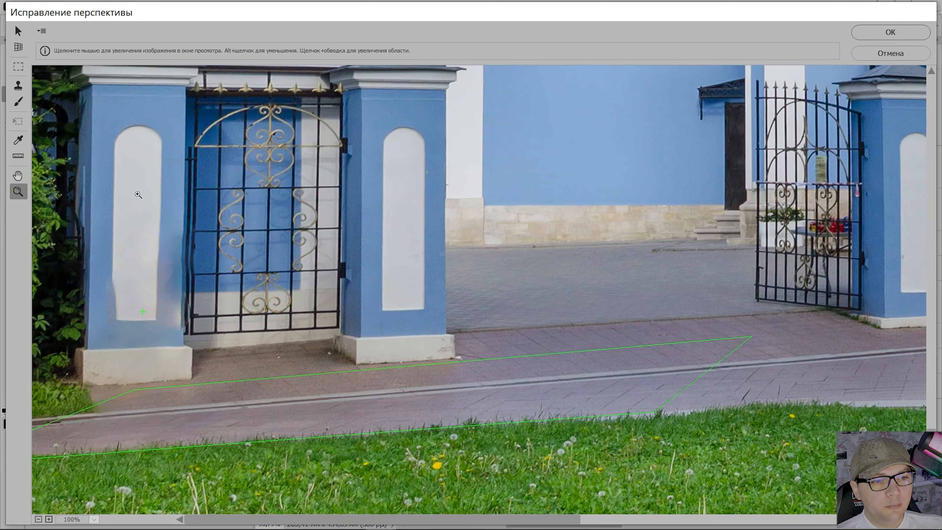
scroll(56, 98, up, 3)
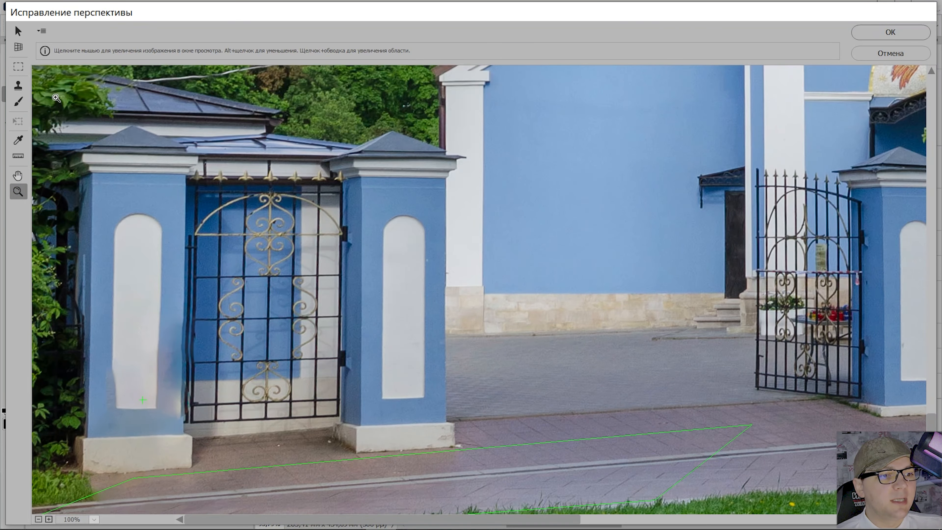
click(19, 52)
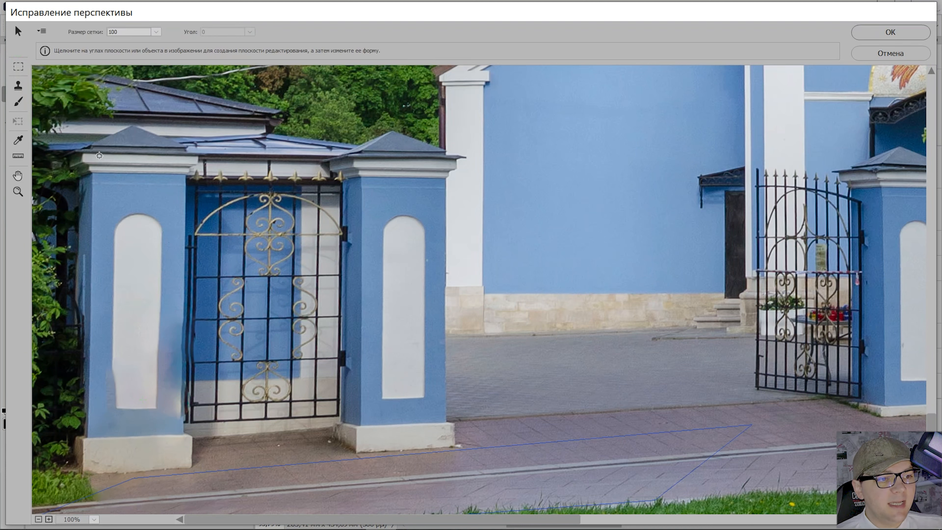
click(93, 175)
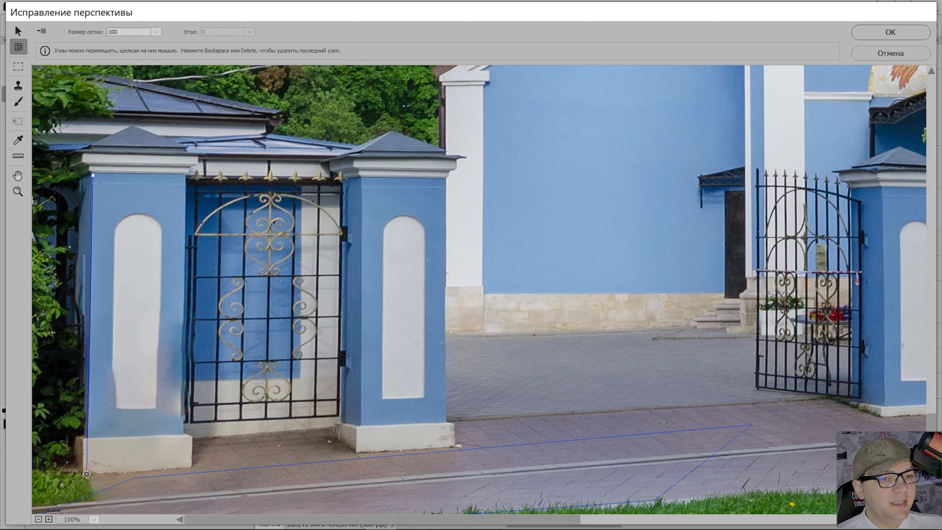
click(87, 474)
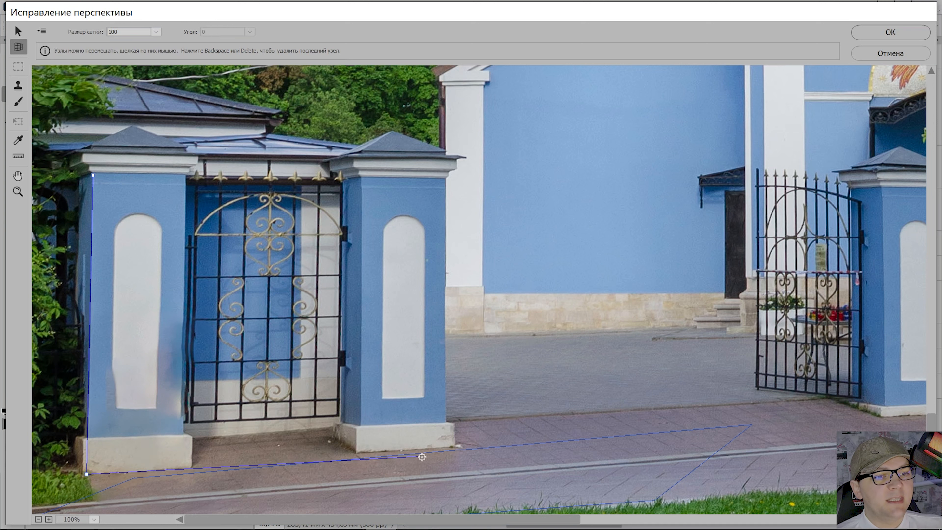
click(452, 448)
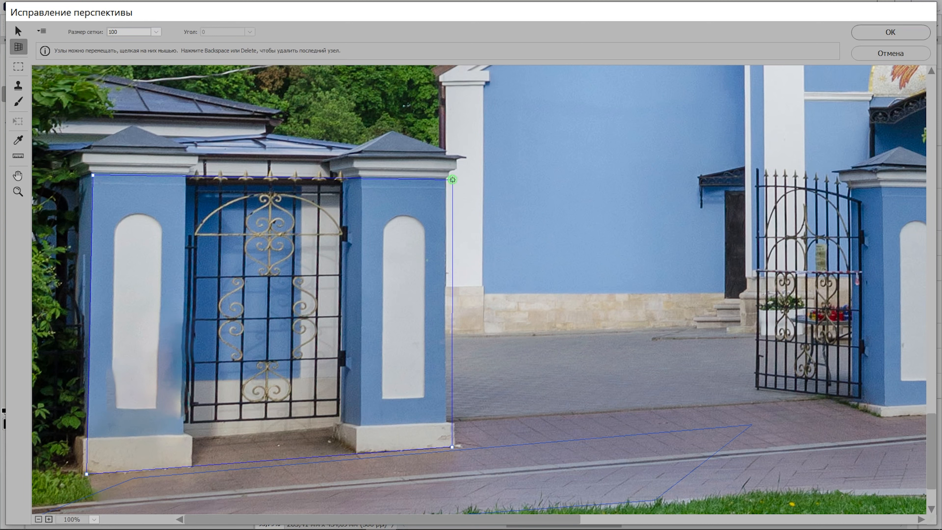
click(453, 180)
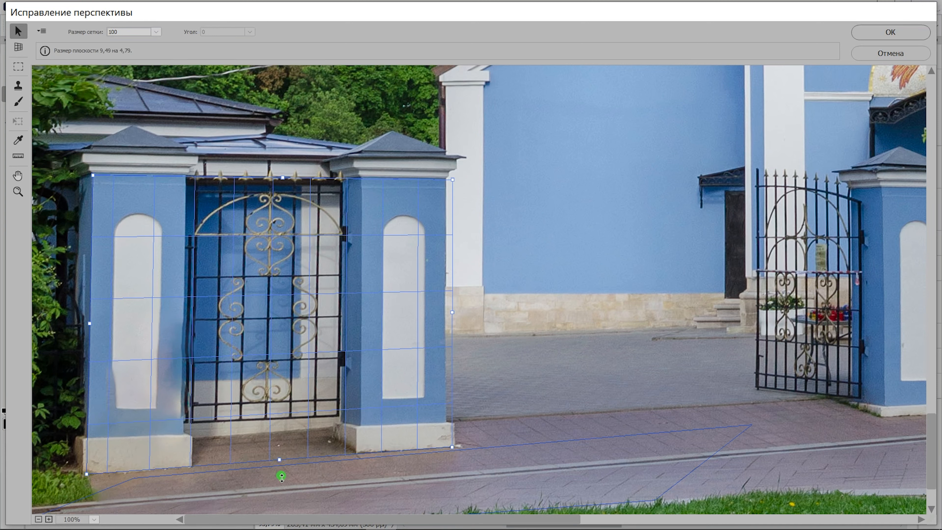
- Extend the pillar plane on all four sides, down over the kerb, up to the pillar roofs and outward past both pillars
drag(281, 477, 271, 498)
drag(88, 341, 66, 342)
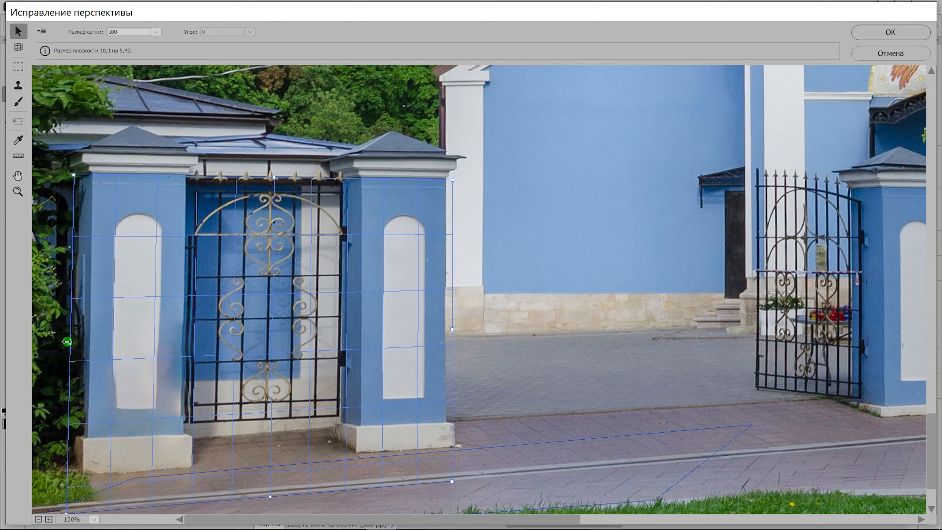
drag(274, 177, 273, 148)
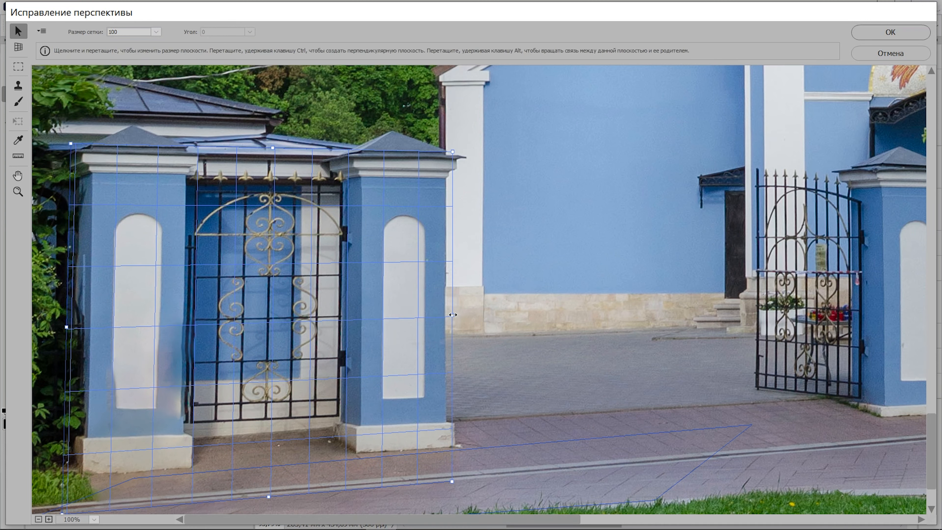
drag(452, 315, 465, 315)
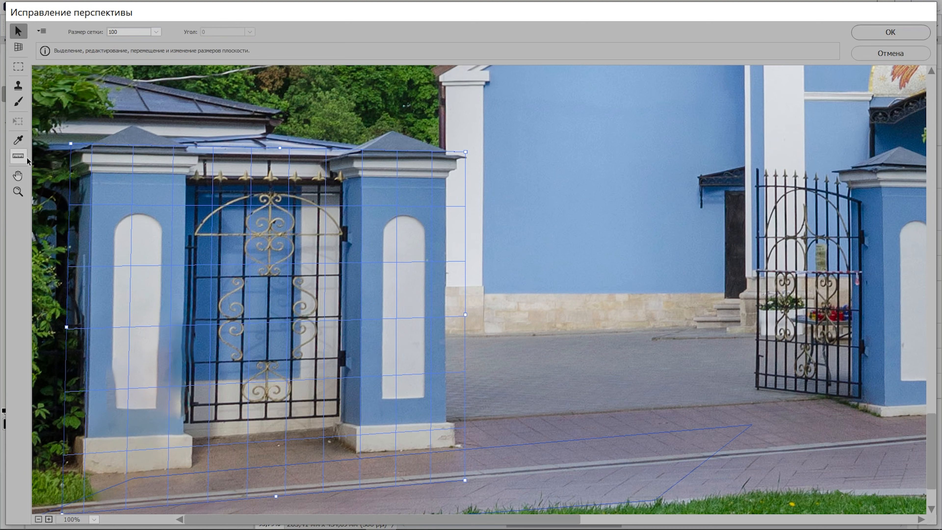
- Clone the lower and side edges of the second pillar's white panel onto the left pillar's panel, reducing the stamp diameter to 36
click(18, 86)
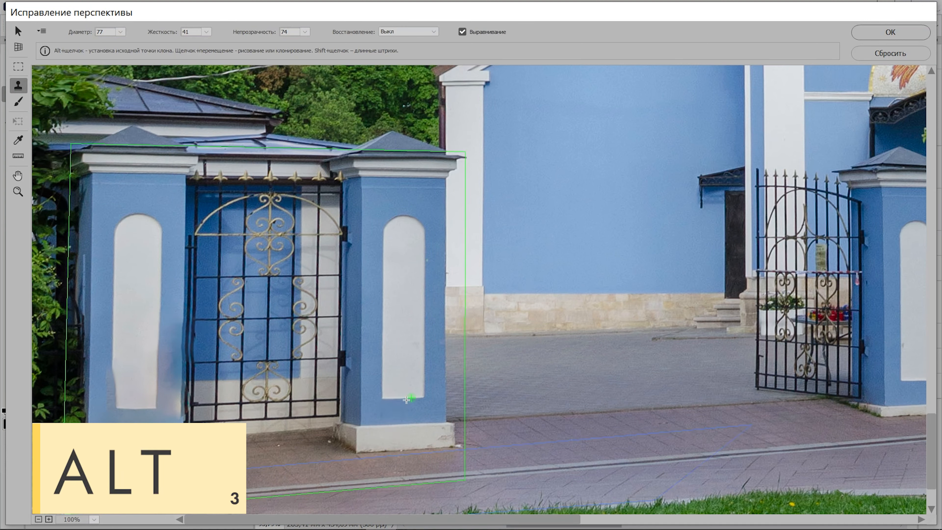
mouse_move(140, 408)
mouse_down()
mouse_move(120, 405)
mouse_move(119, 366)
mouse_move(135, 411)
mouse_up()
alt+click(384, 288)
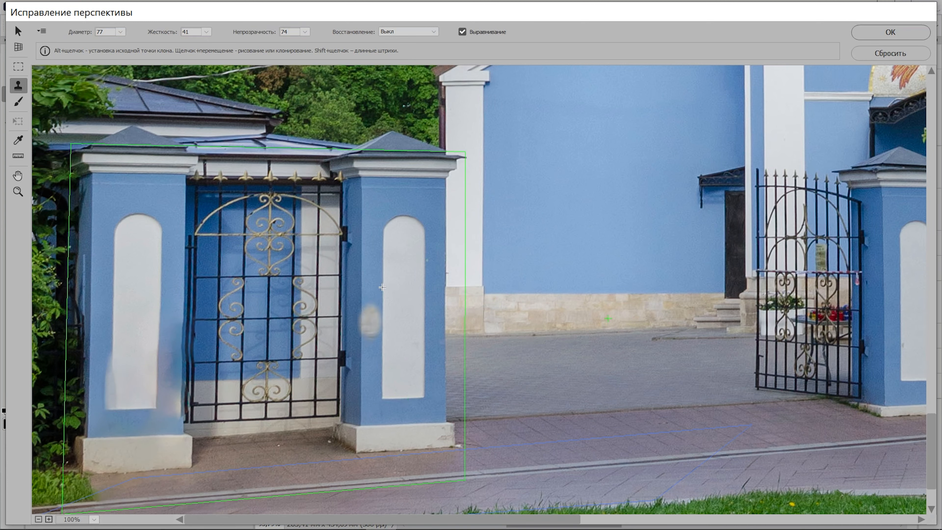
click(121, 32)
drag(68, 47, 64, 47)
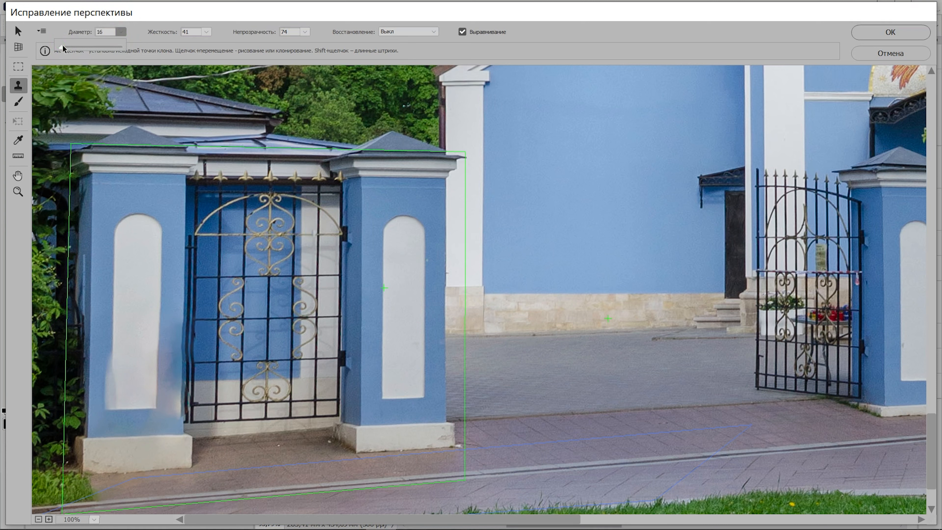
click(113, 312)
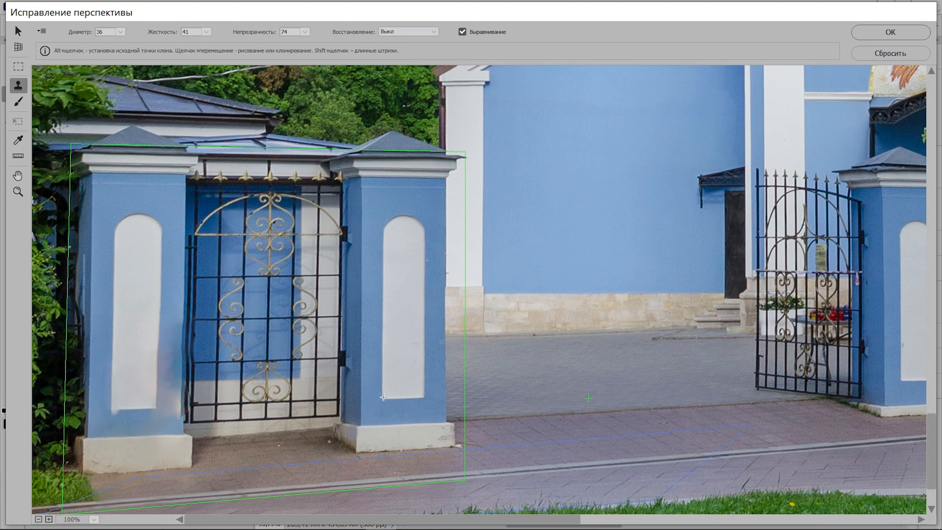
- Clone clean blue wall over the discoloured patch between the left pillar's white panel and the gate
click(14, 197)
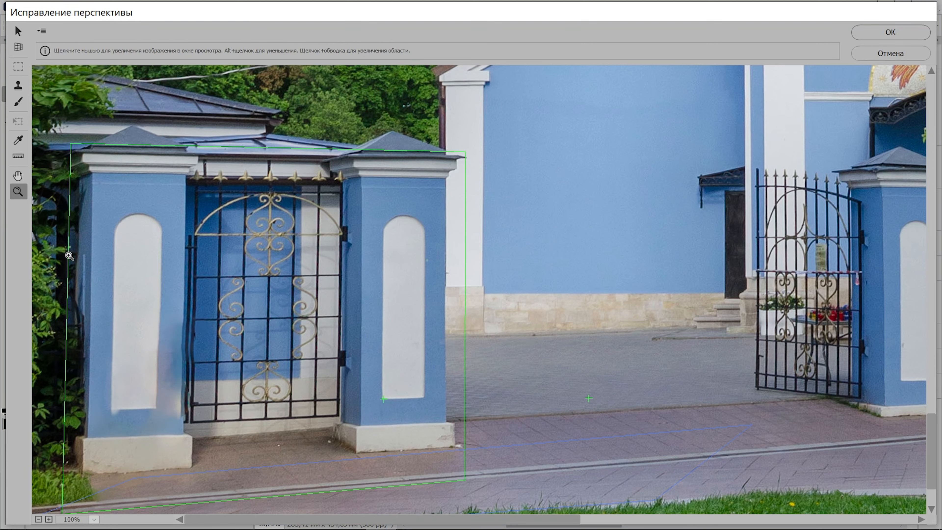
drag(53, 227, 412, 502)
click(18, 86)
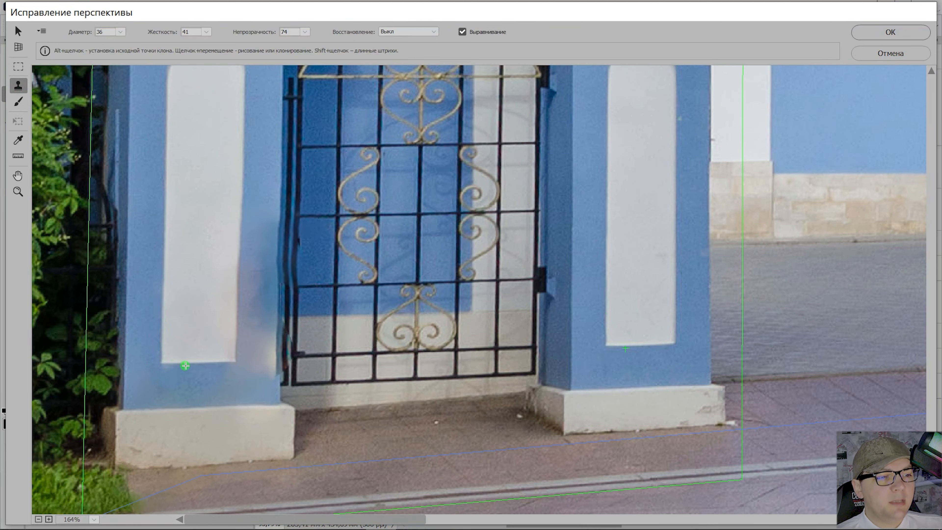
scroll(435, 426, up, 2)
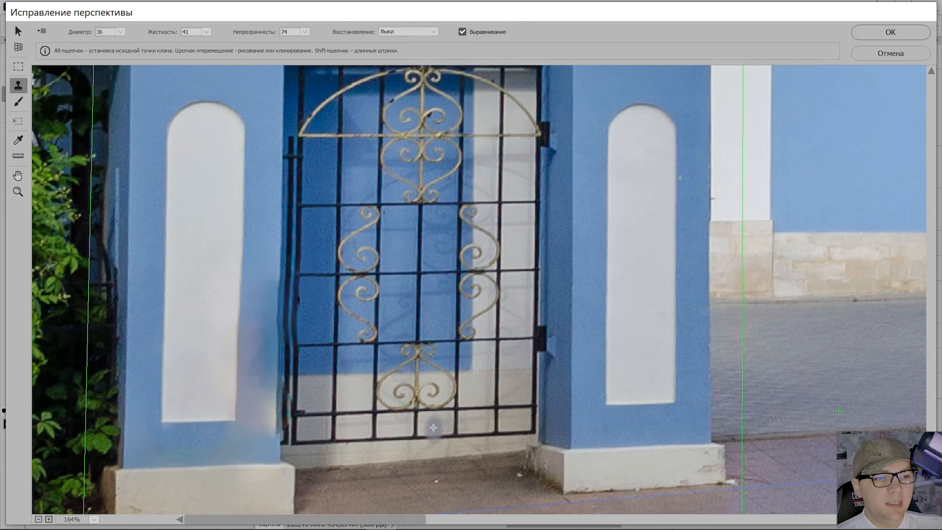
scroll(436, 427, down, 2)
scroll(336, 373, up, 1)
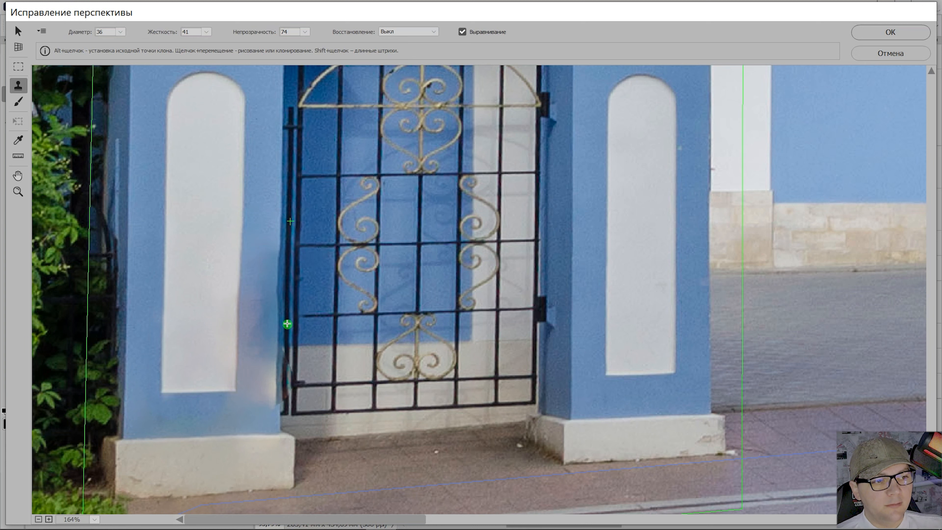
mouse_move(268, 282)
mouse_down()
mouse_move(263, 319)
mouse_move(264, 276)
mouse_move(259, 374)
mouse_move(270, 368)
mouse_move(251, 365)
mouse_up()
- Clone the clean upper part of the left panel's gate-side edge down its lower part and retouch the wall beneath the panel
alt+click(244, 145)
drag(241, 273, 235, 362)
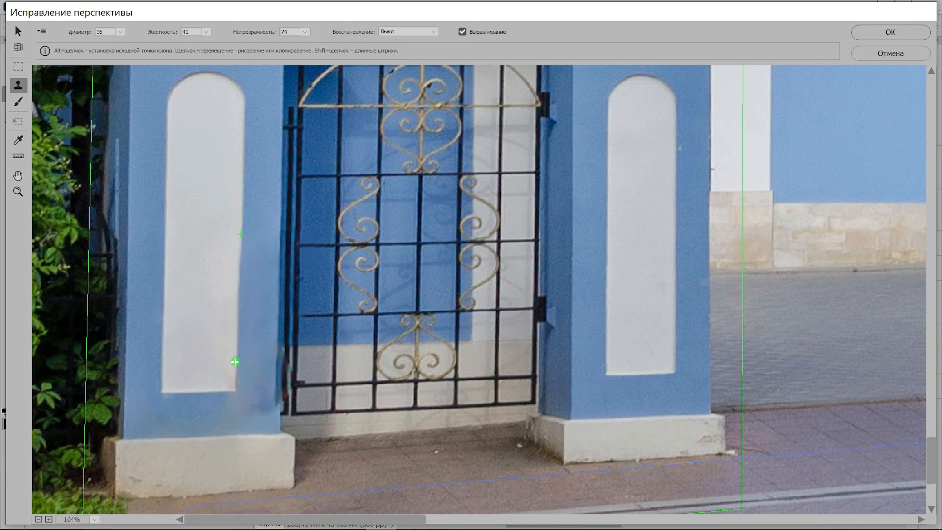
click(184, 394)
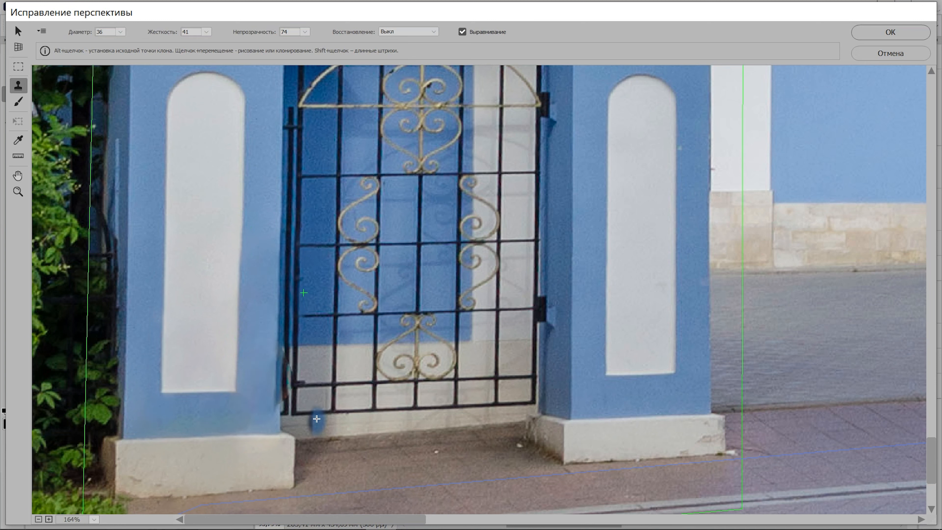
- Set the stamp diameter to 13 and clone the intact black gate bar down over its smeared lower part beside the left pillar
alt+click(288, 241)
drag(86, 33, 77, 34)
key(ctrl+space)
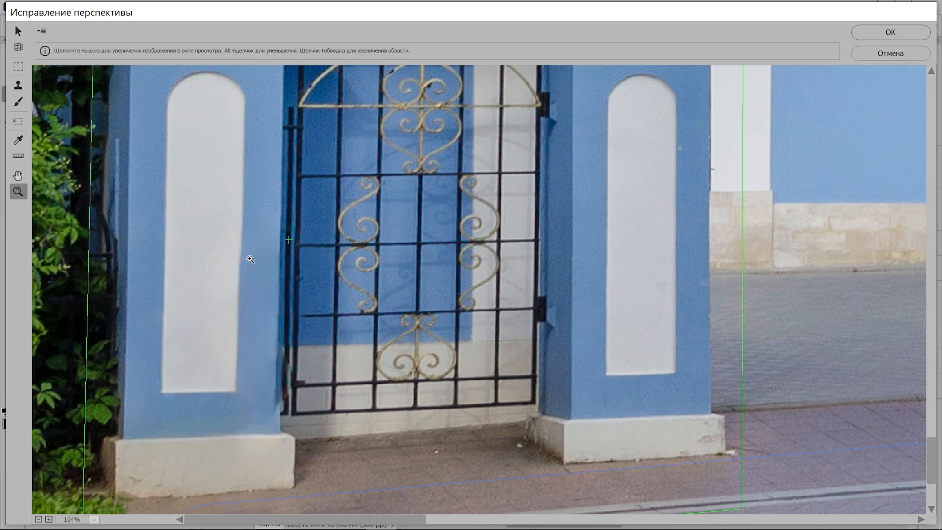
drag(252, 280, 369, 463)
mouse_move(415, 240)
mouse_down()
mouse_move(418, 346)
mouse_move(428, 244)
mouse_move(417, 374)
mouse_up()
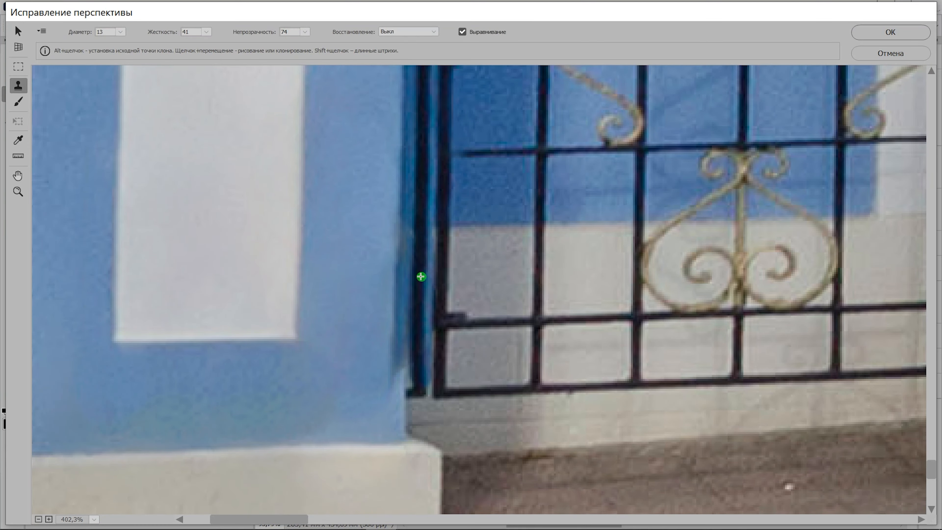
- Clone the left pillar's clean blue edge beside the gate down to its white base
scroll(418, 298, down, 4)
scroll(412, 306, up, 13)
scroll(401, 313, down, 1)
alt+click(399, 316)
scroll(399, 345, down, 13)
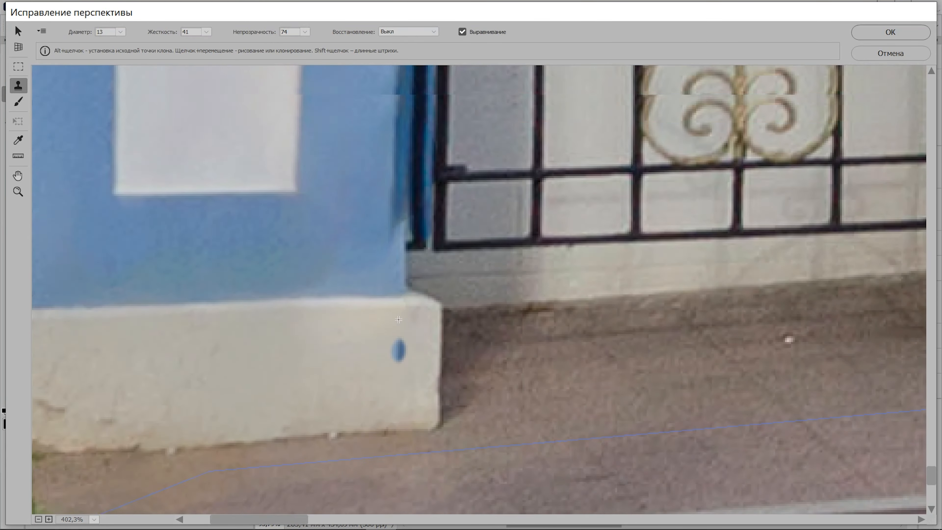
scroll(400, 193, up, 4)
drag(401, 187, 398, 388)
scroll(393, 295, down, 3)
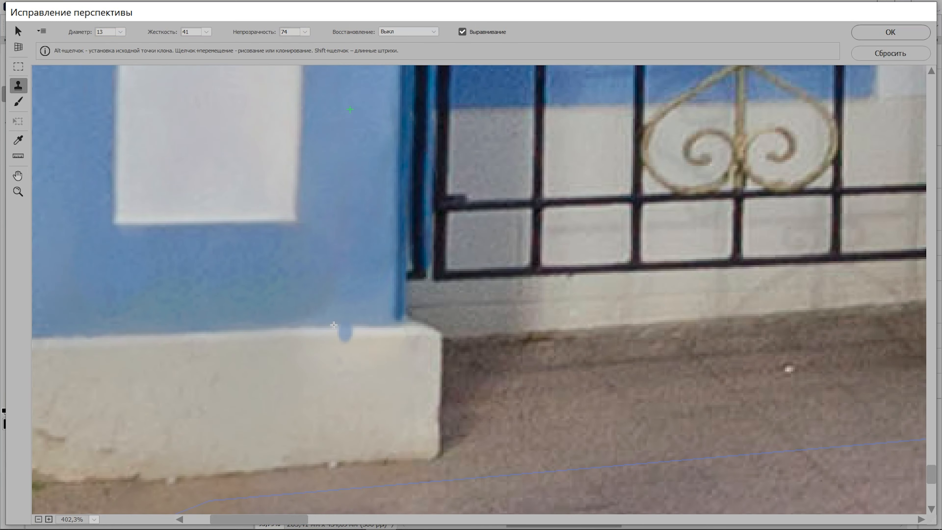
scroll(394, 203, up, 7)
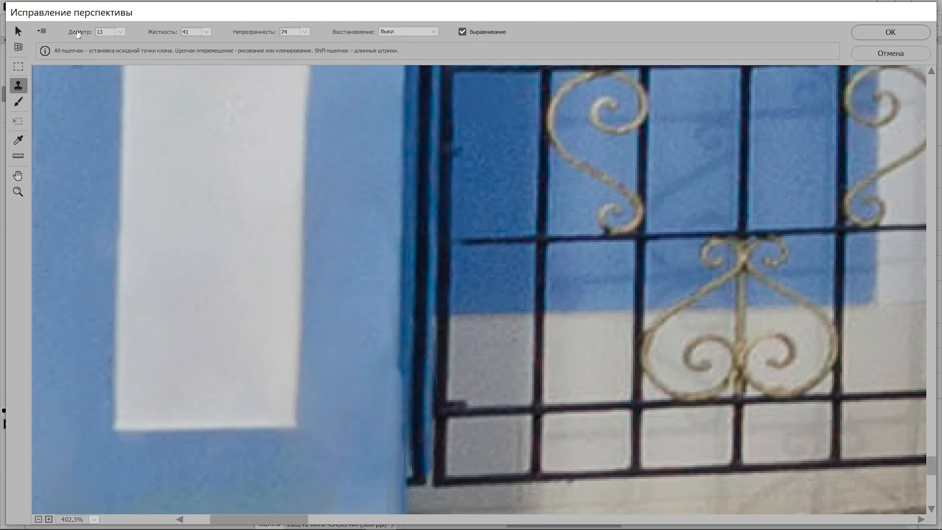